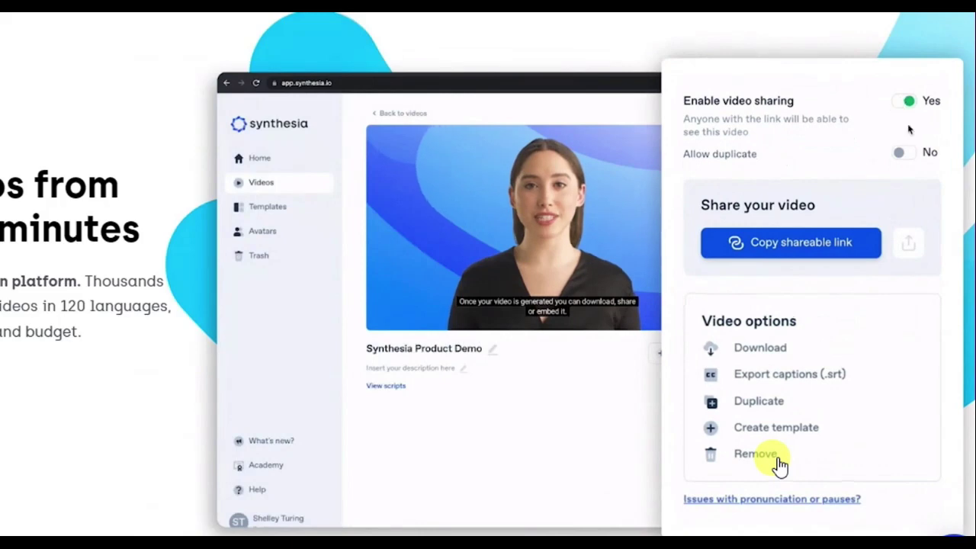
click(901, 153)
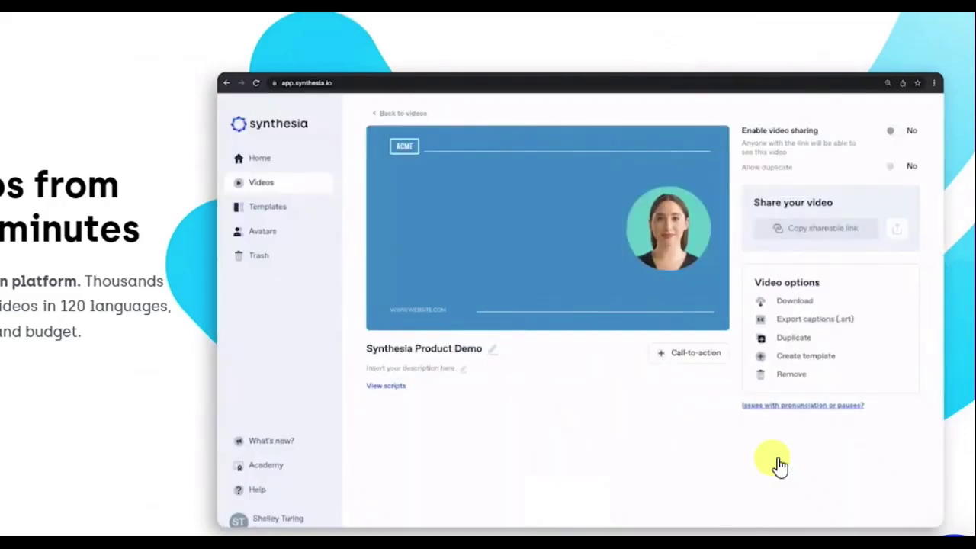
mouse_move(556, 464)
scroll(556, 464, down, 2)
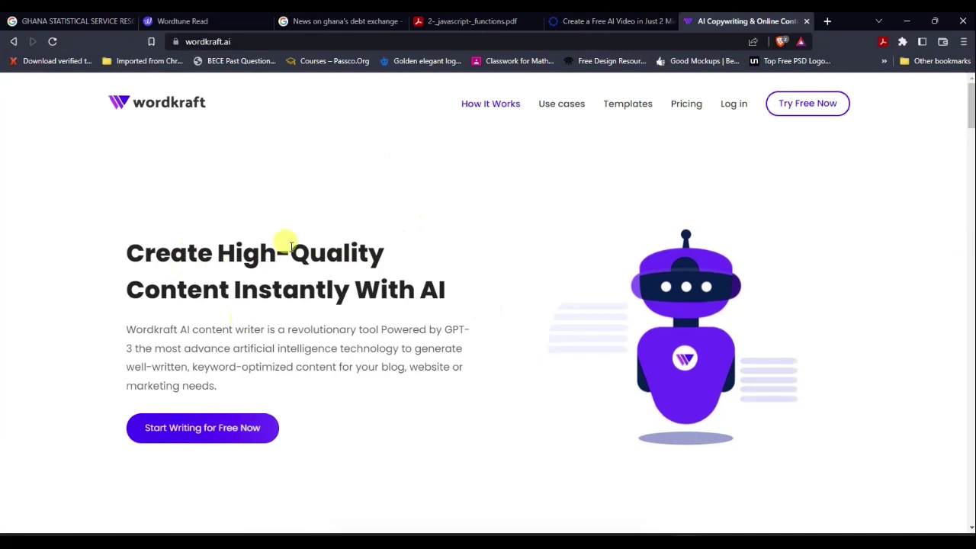
Open the free trial login page from the Wordkraft website and sign in with the Google account
scroll(283, 302, down, 2)
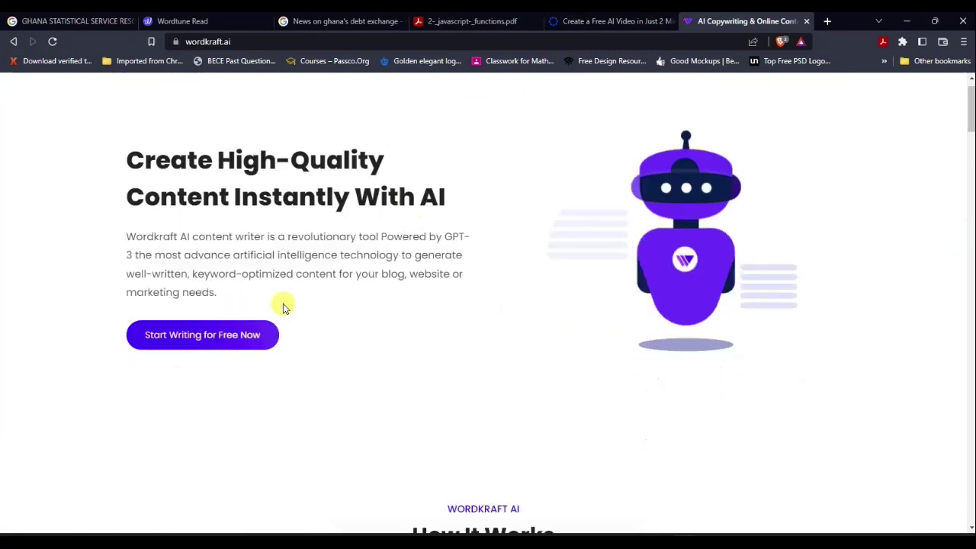
scroll(283, 302, up, 2)
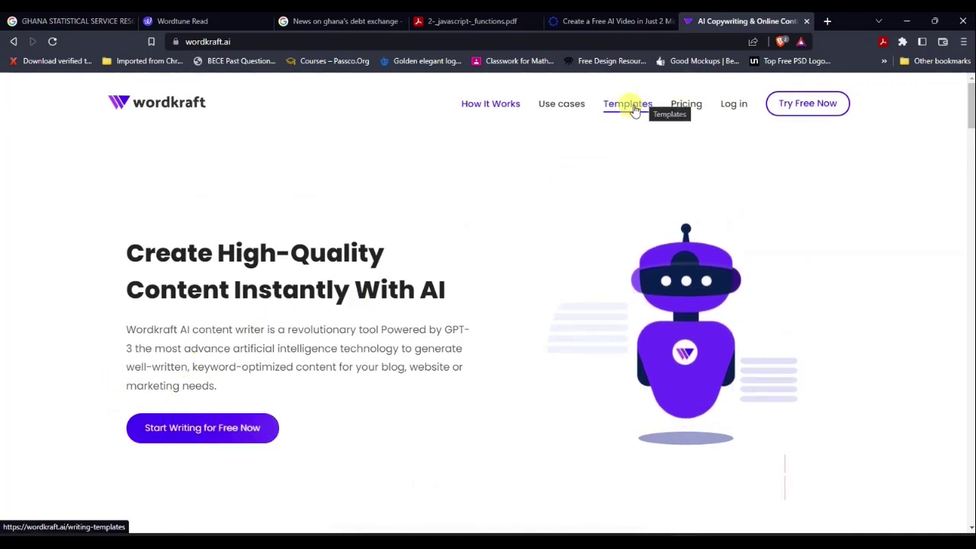
click(811, 104)
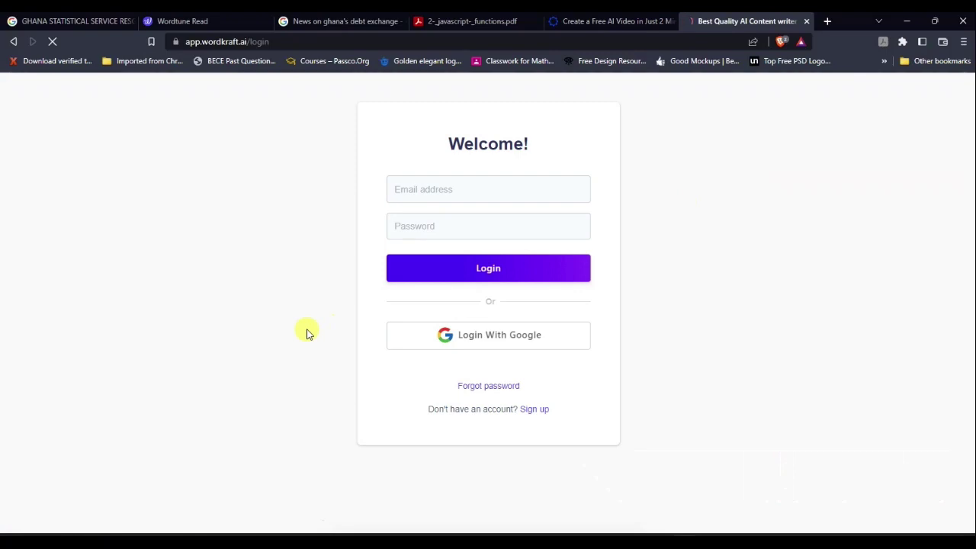
click(427, 335)
click(430, 301)
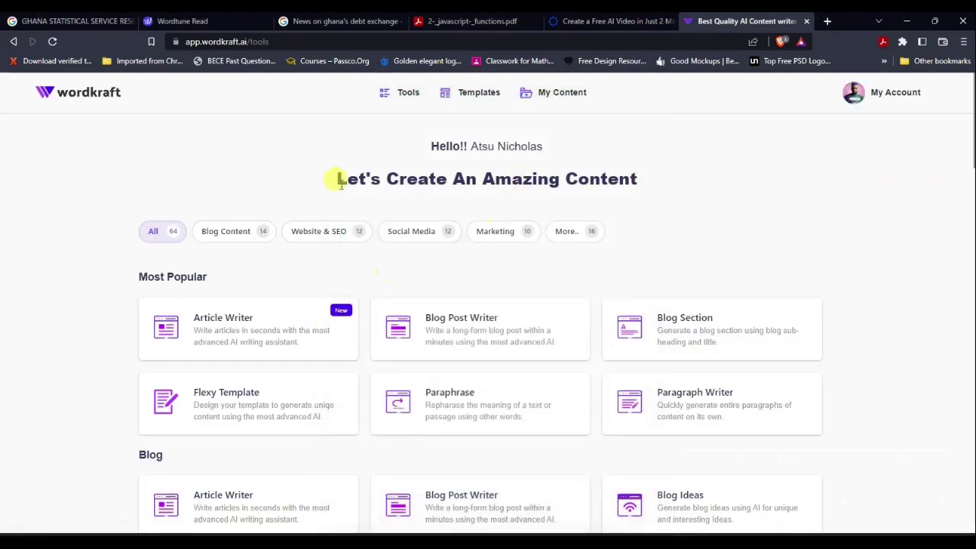
Examine the catalogue of AI writing tools across the popular, blog, website, social media, marketing and other categories
scroll(130, 148, down, 2)
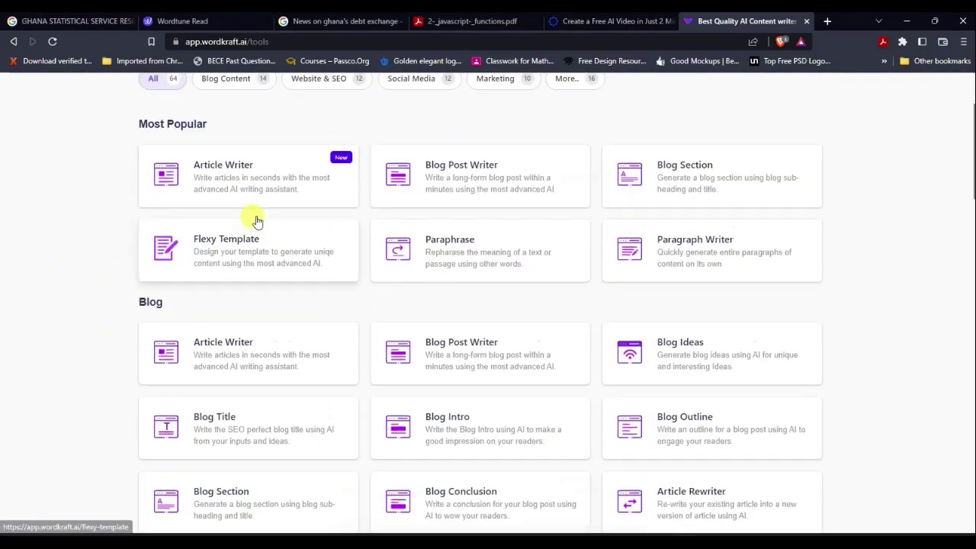
scroll(256, 221, up, 2)
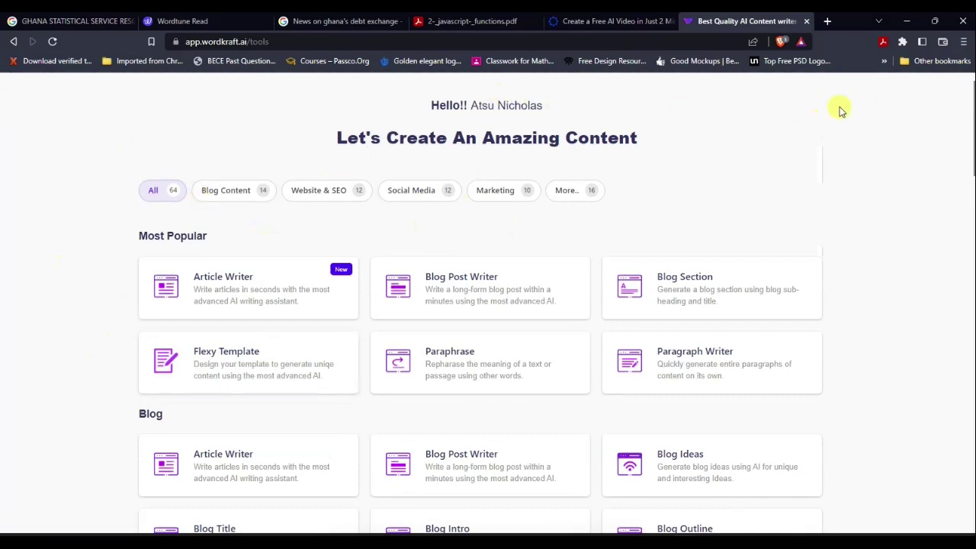
scroll(773, 240, down, 2)
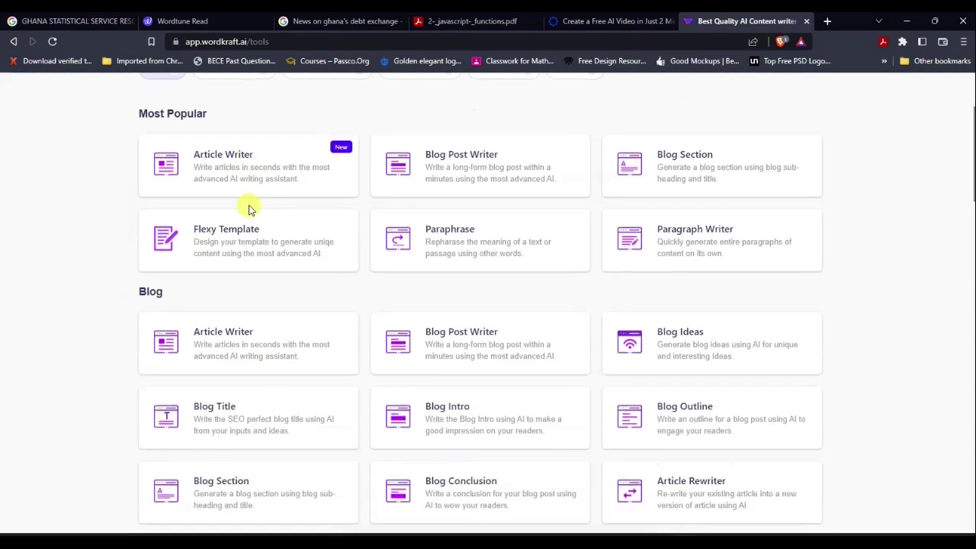
scroll(724, 160, up, 2)
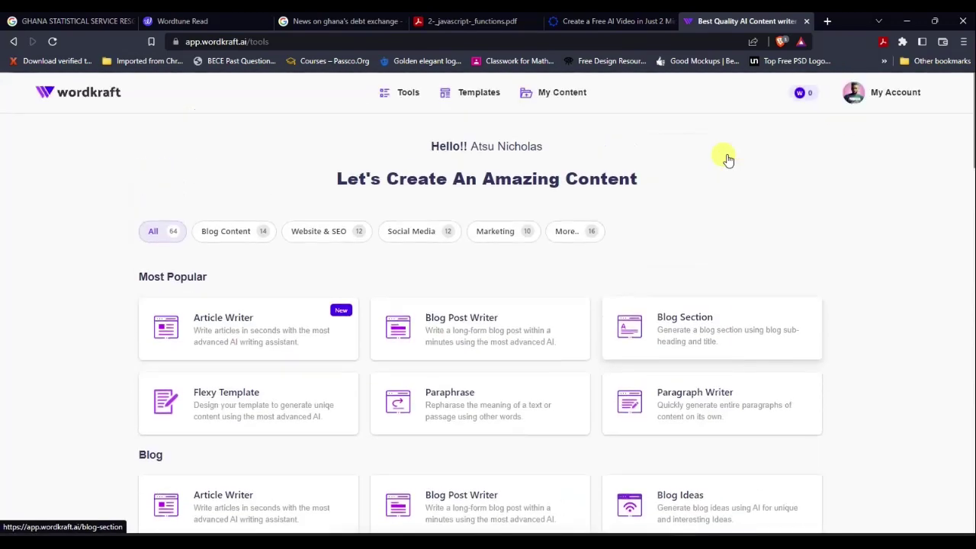
scroll(725, 158, down, 2)
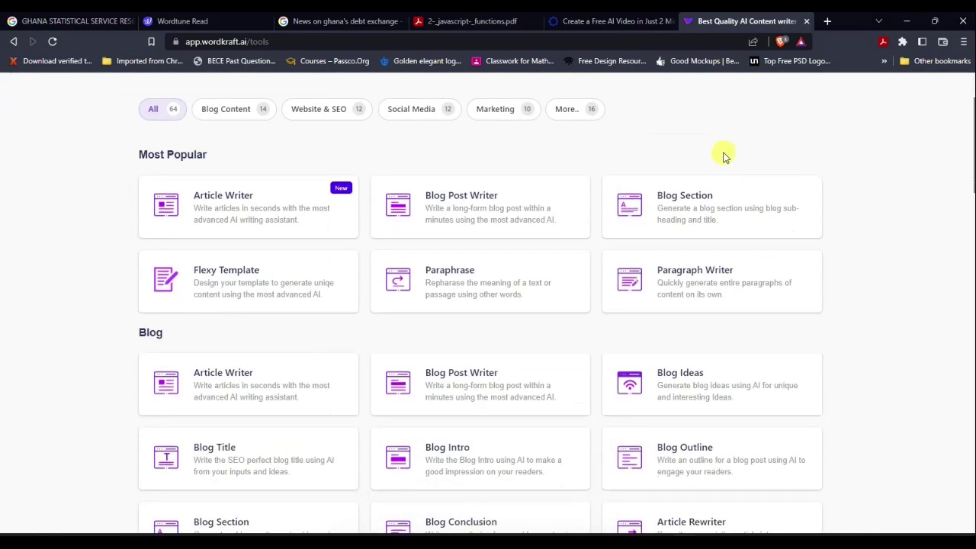
scroll(724, 157, down, 3)
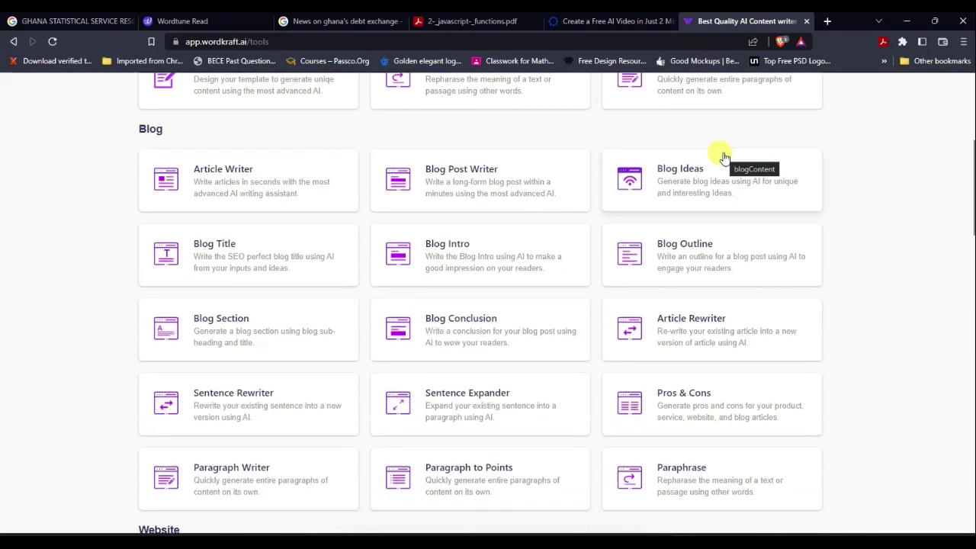
scroll(724, 156, down, 4)
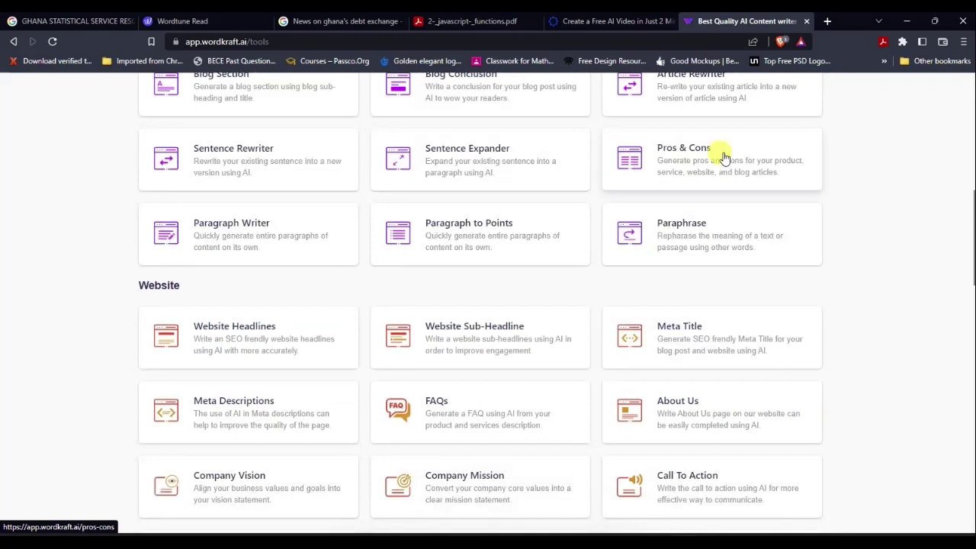
scroll(724, 158, down, 2)
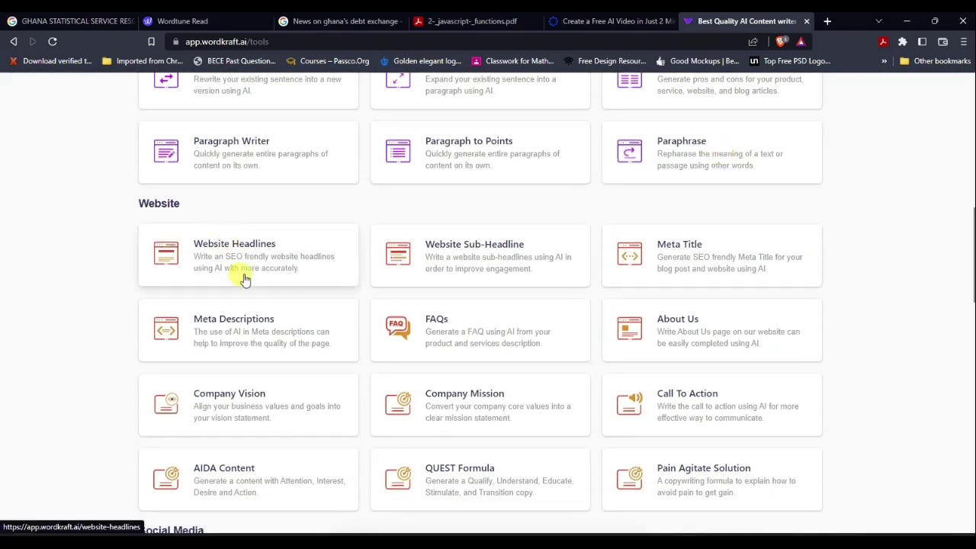
scroll(267, 268, down, 4)
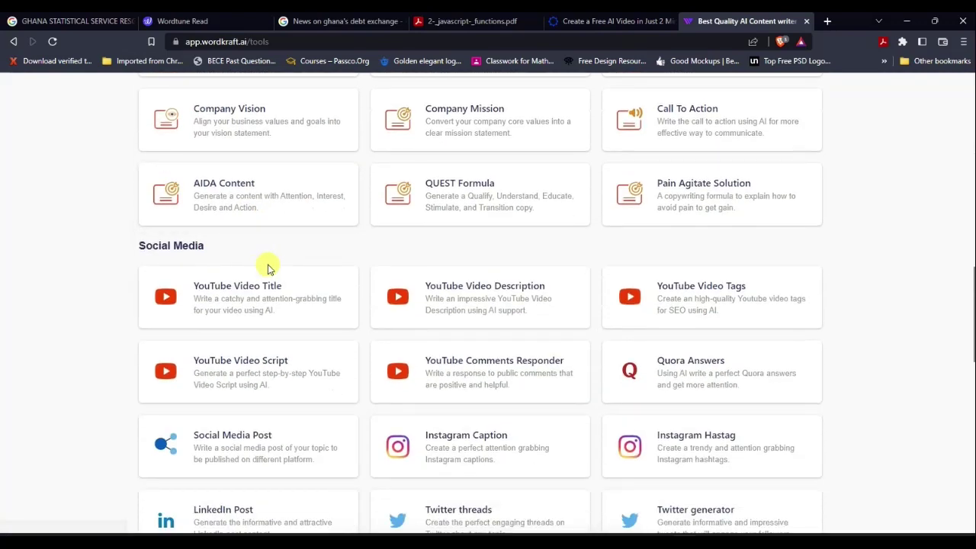
scroll(254, 376, down, 2)
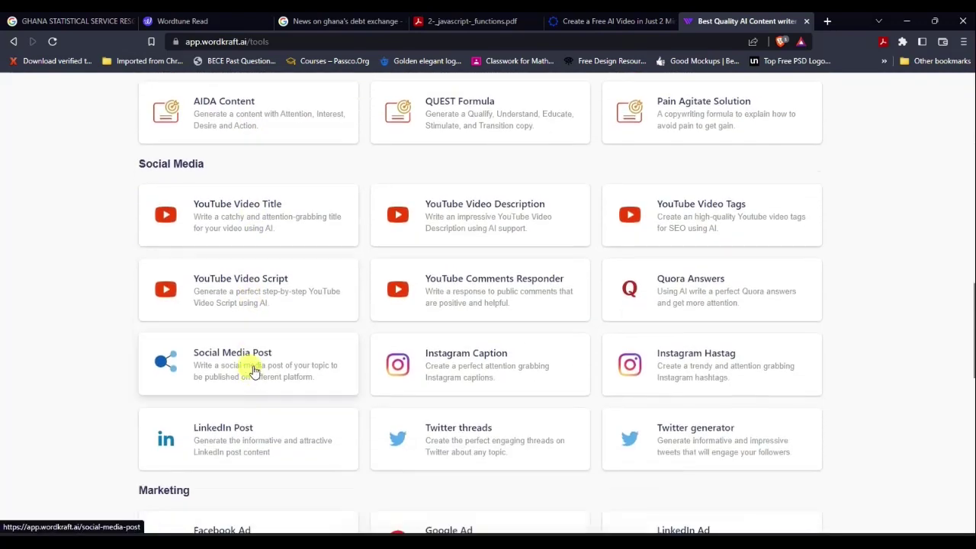
scroll(254, 376, down, 3)
scroll(253, 371, down, 7)
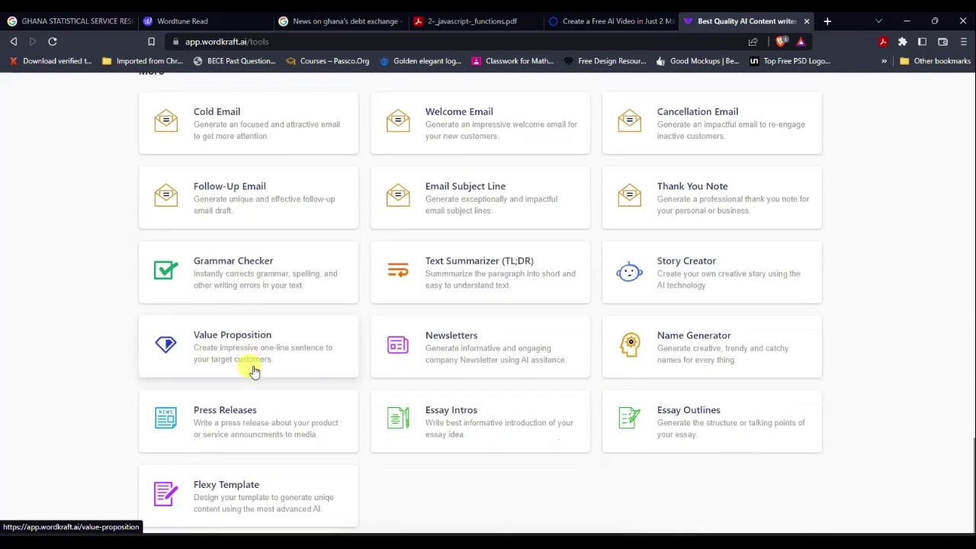
Open the Product Description tool from the Marketing category and set the product name to "Headphones"
scroll(254, 372, up, 7)
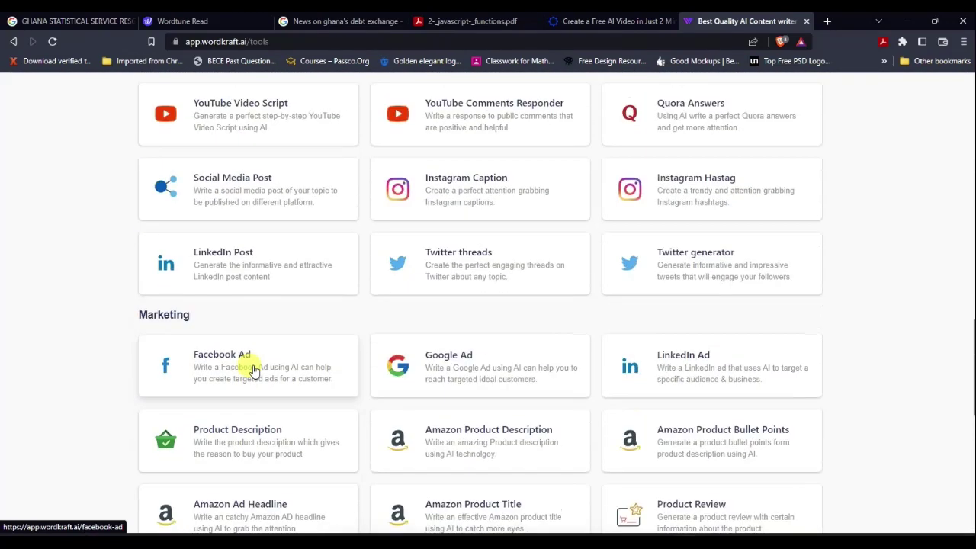
click(277, 454)
click(232, 209)
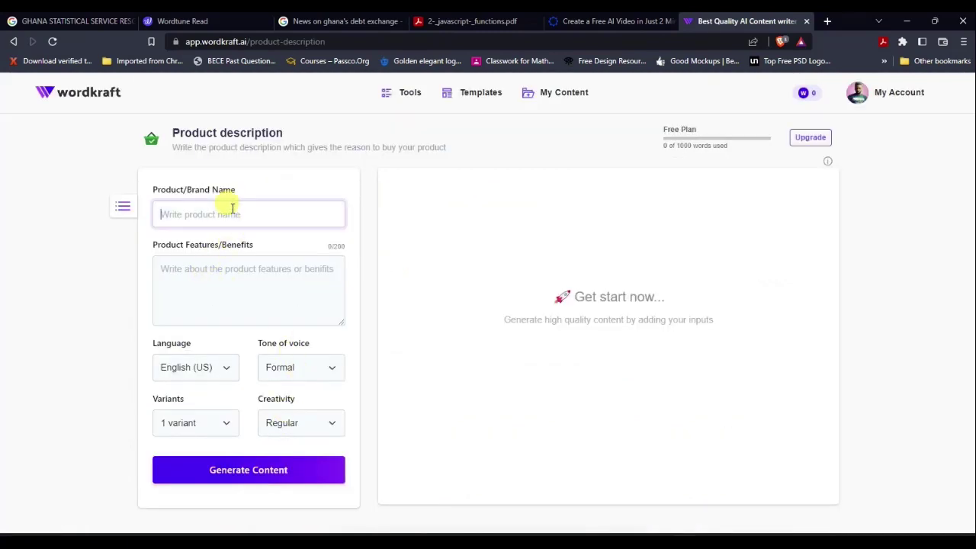
text(Headphones)
Enter the product features "Noise cancellation, wireless, long lasting battery," and generate the product description
click(210, 285)
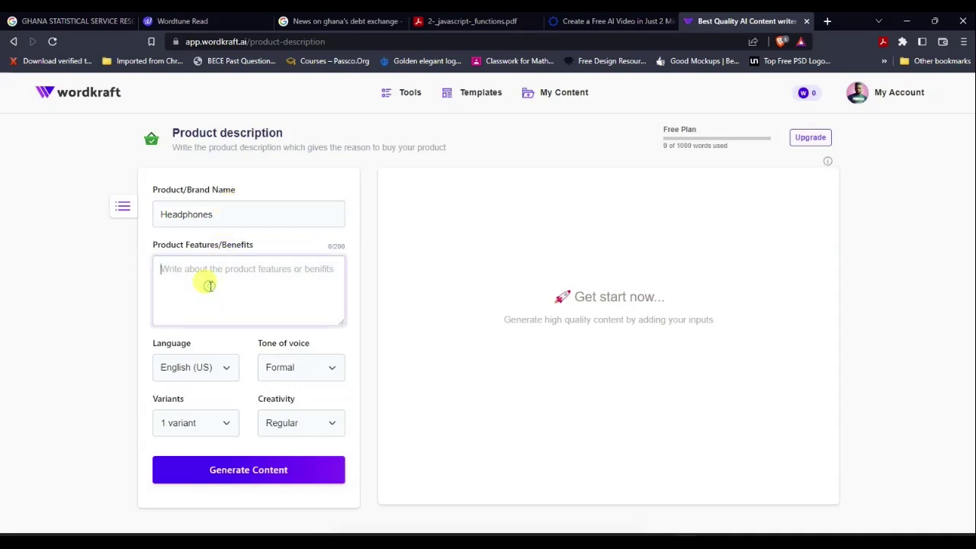
text(Noise)
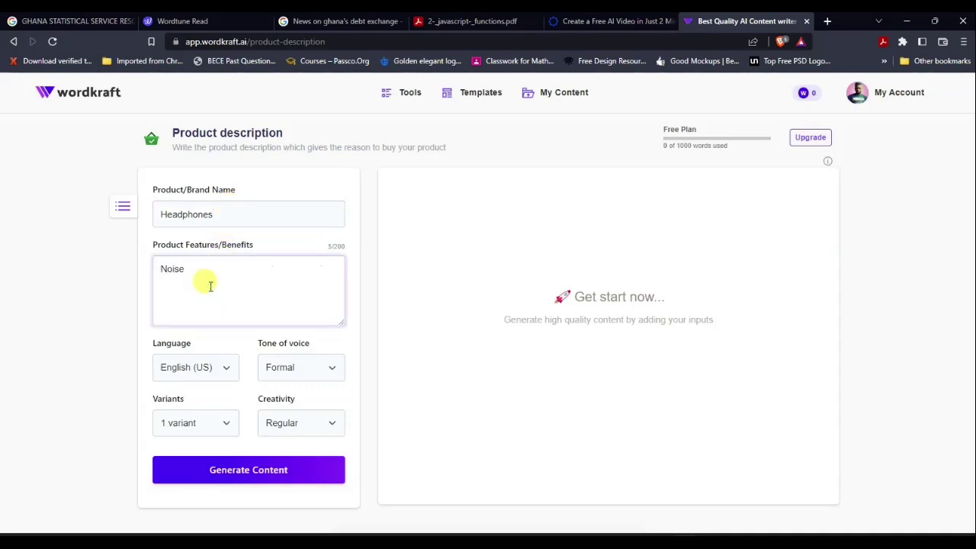
text( cancellation)
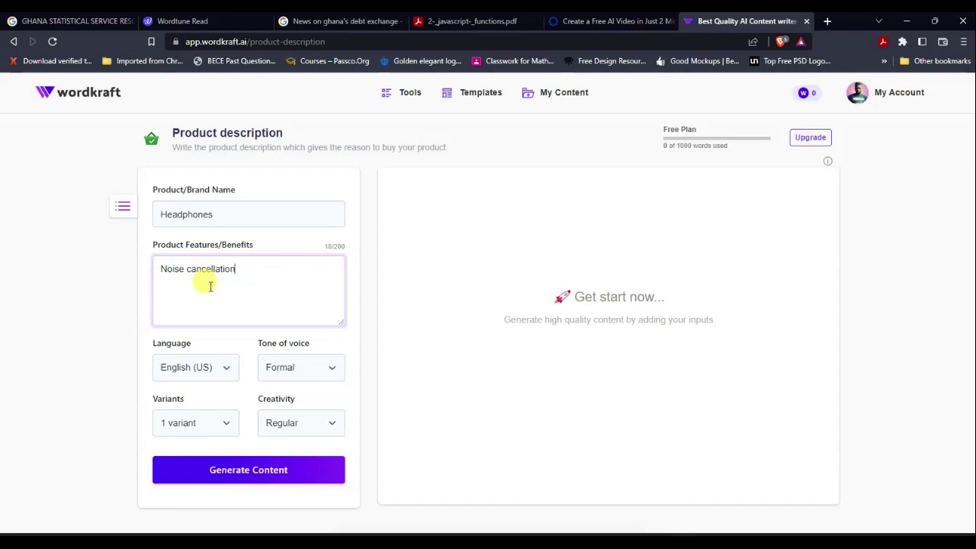
text(, wireless,)
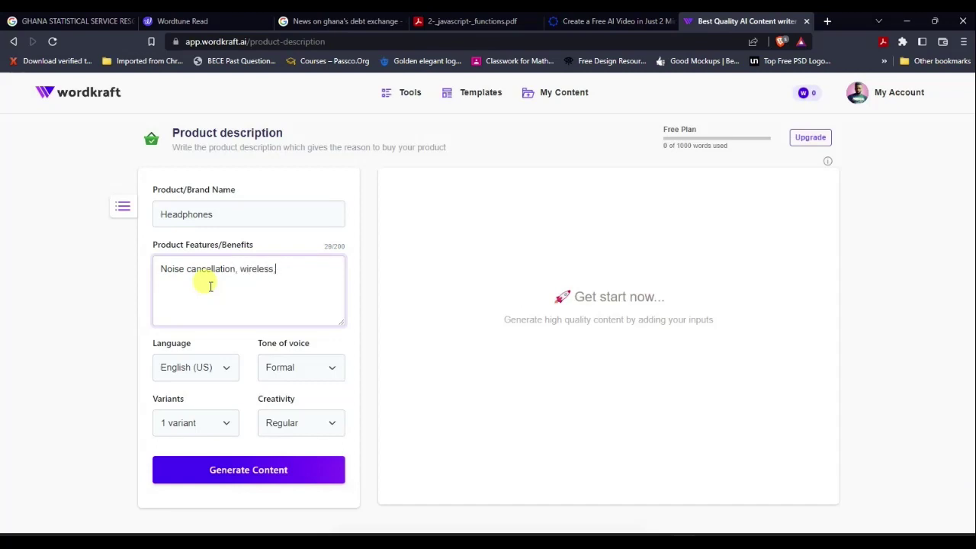
text( long battery)
key(BackSpace)
key(BackSpace)
text(lasting battery)
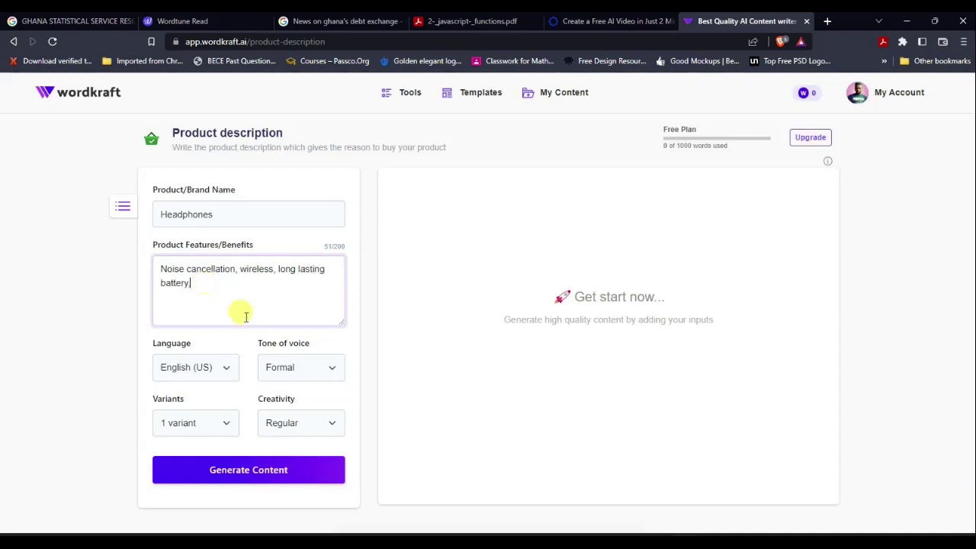
click(215, 478)
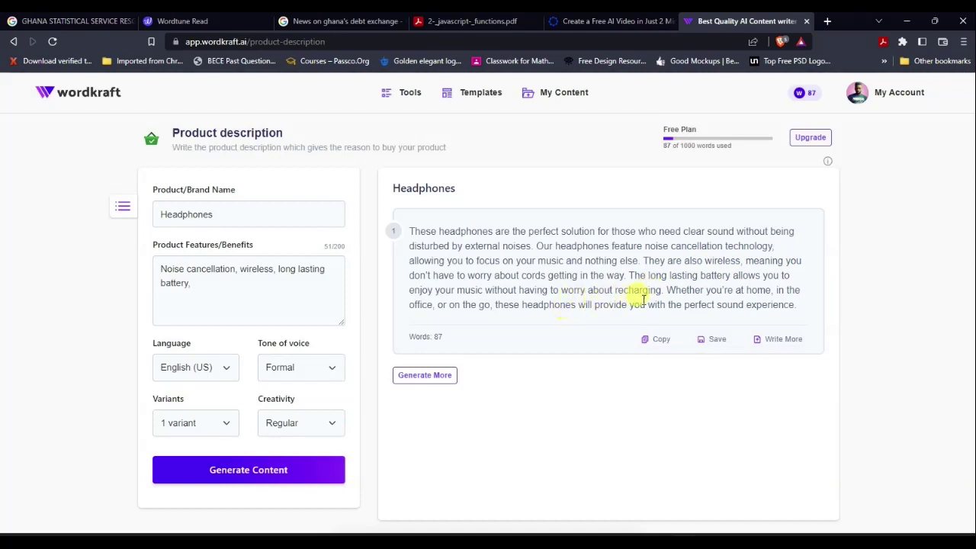
Return to the tools catalogue and open the Social Media Post tool
click(13, 41)
scroll(228, 255, down, 10)
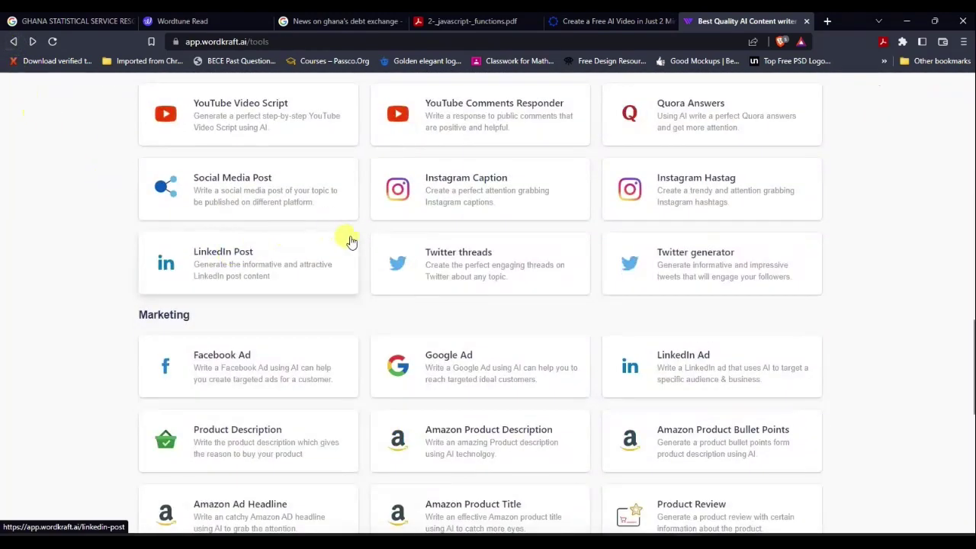
click(328, 205)
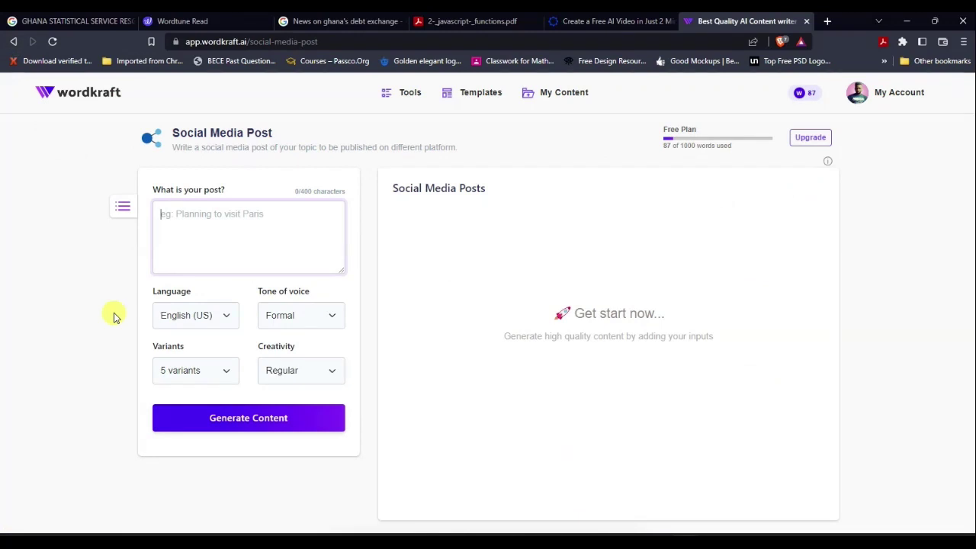
Enter "We are a creative agency here to transform your business." as the post topic and generate the posts
text(We are a creative agency)
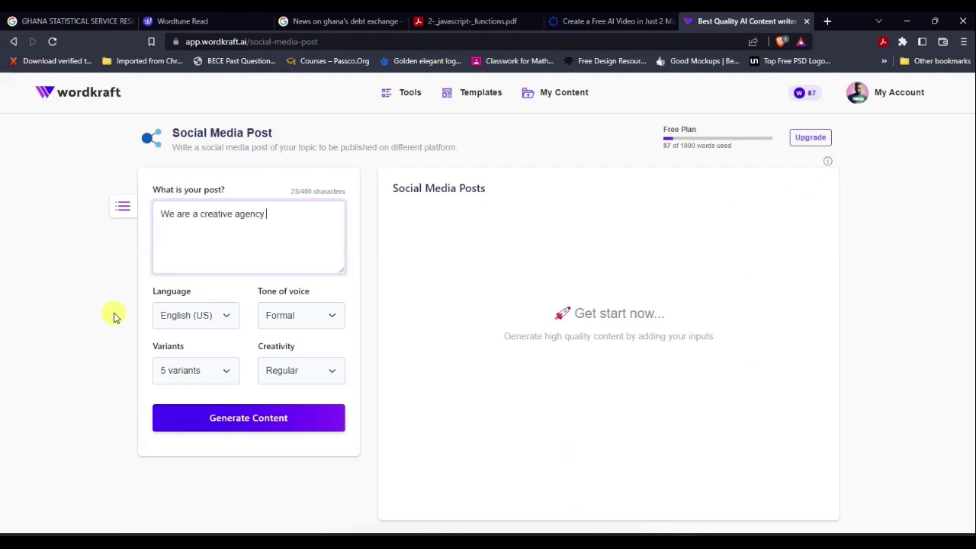
text( here to transform your business.)
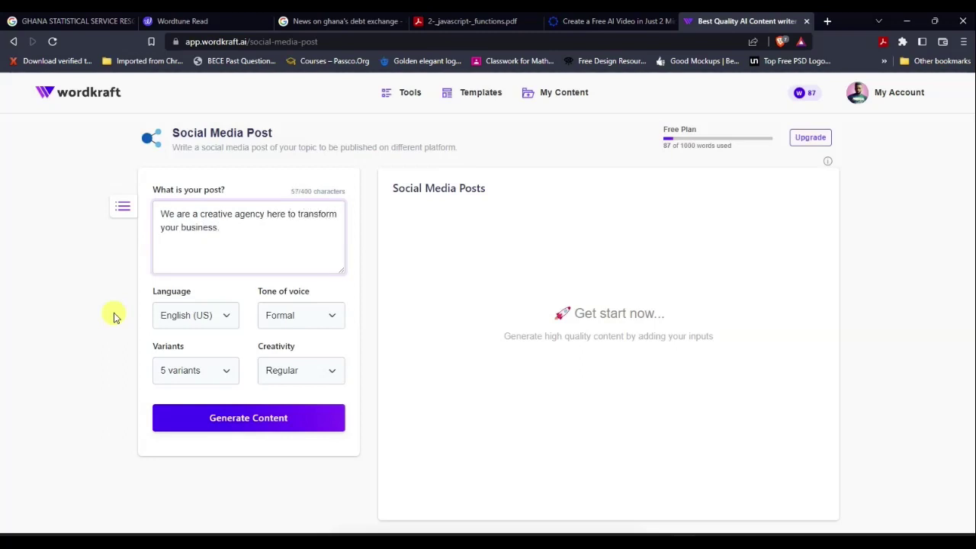
click(241, 429)
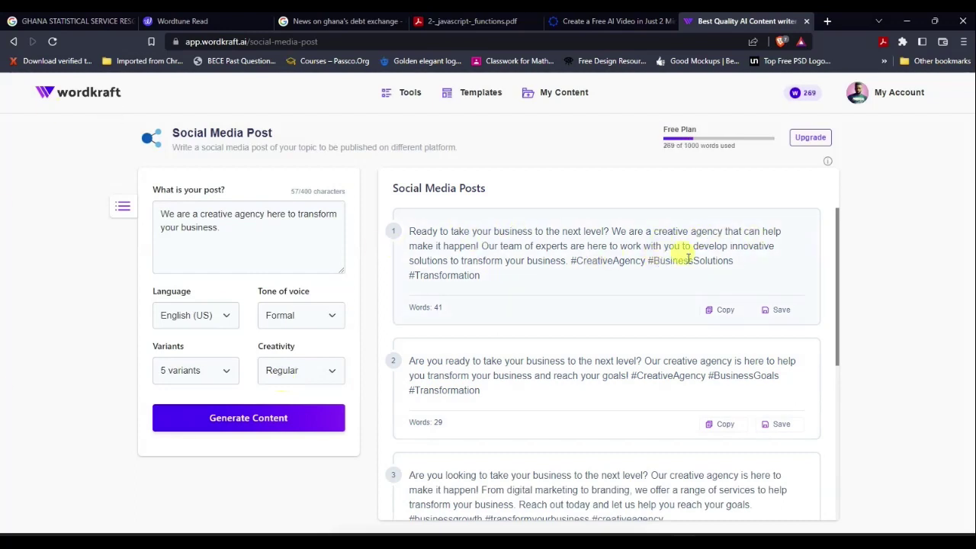
Review all the generated social media post variants and check the available Creativity options
scroll(637, 301, down, 1)
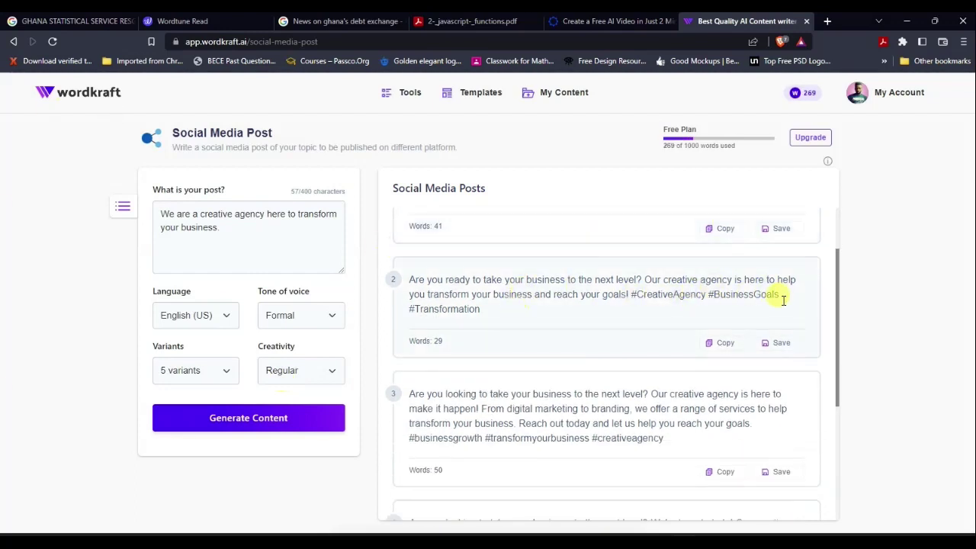
scroll(651, 311, down, 1)
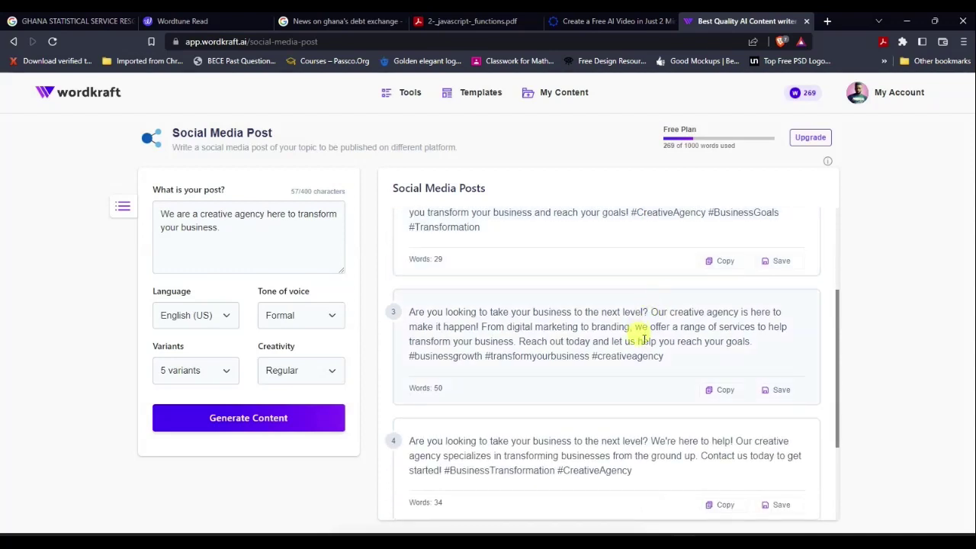
scroll(755, 335, down, 2)
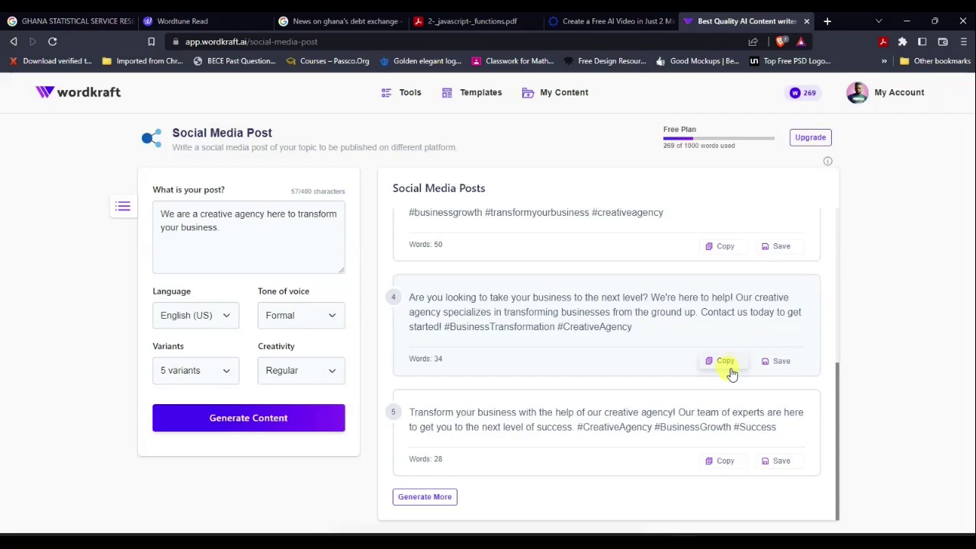
scroll(730, 374, up, 1)
scroll(730, 373, up, 4)
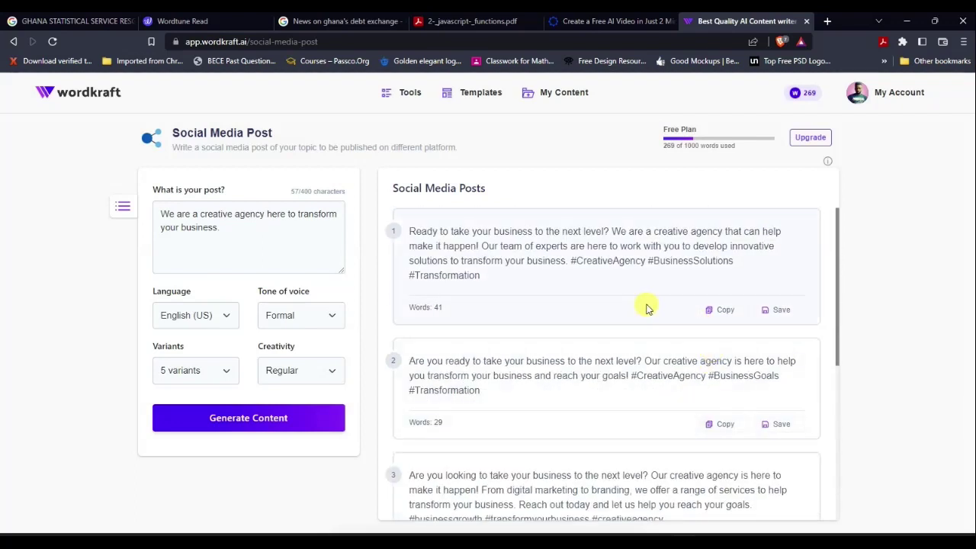
click(328, 379)
click(331, 379)
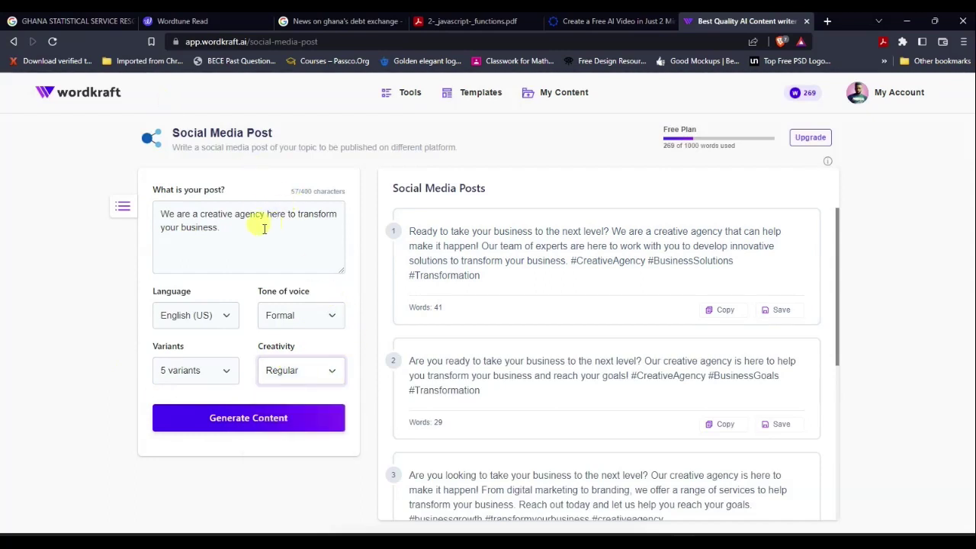
Replace the post topic with "Paradise Academy is open for admission for the new calender year"
drag(260, 228, 91, 211)
key(BackSpace)
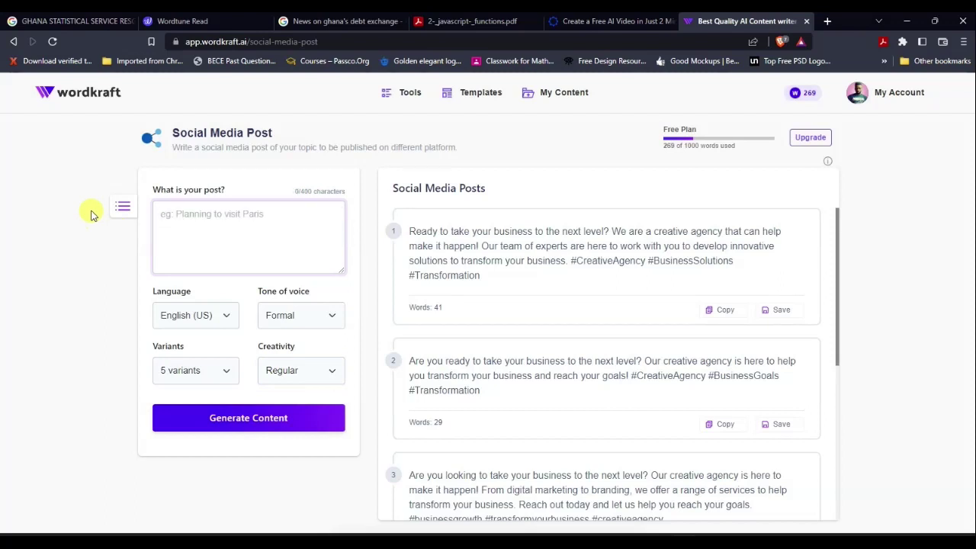
text(Pa)
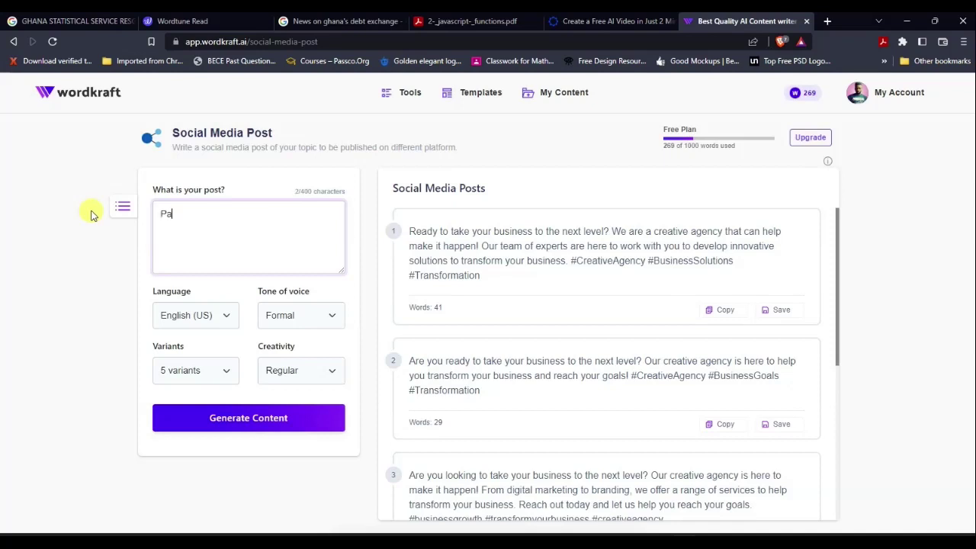
text(radise Academy is open to)
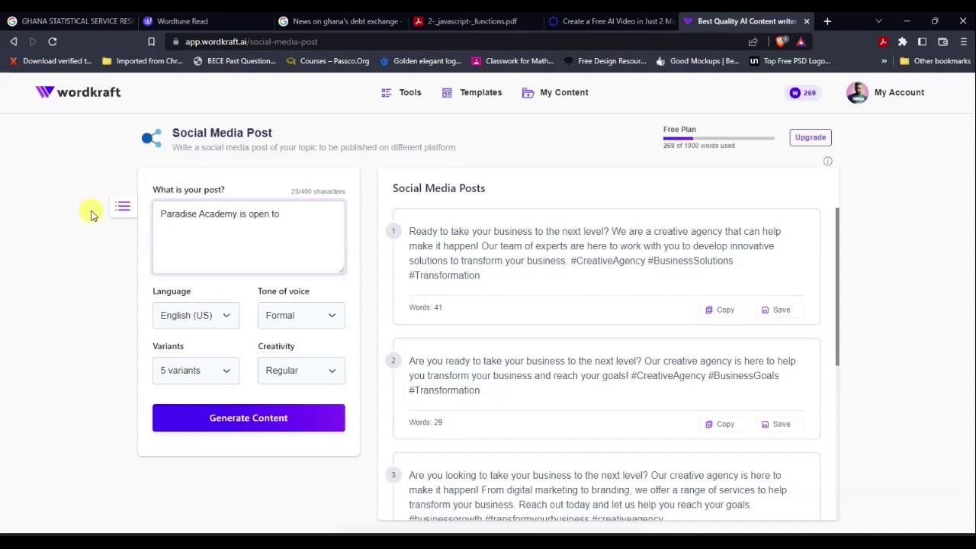
text( addmission)
key(BackSpace)
key(BackSpace)
key(BackSpace)
key(BackSpace)
key(BackSpace)
key(BackSpace)
key(BackSpace)
key(BackSpace)
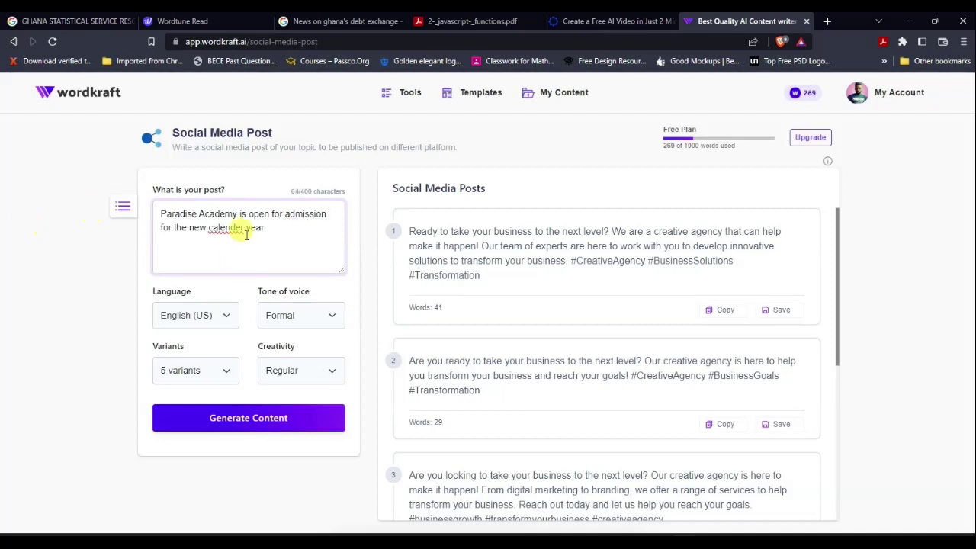
Correct the misspelled word in the post topic to "calendar" and generate the social media posts
right_click(227, 228)
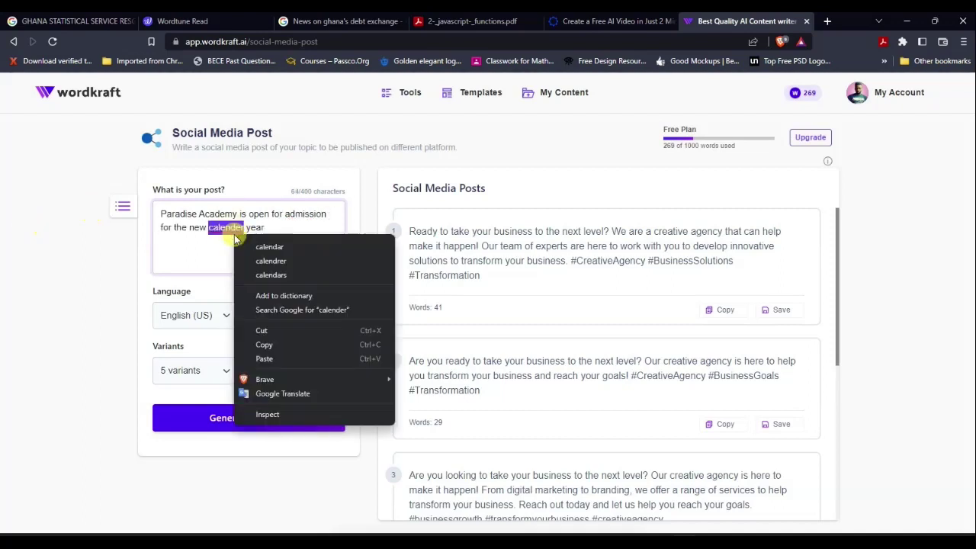
click(256, 245)
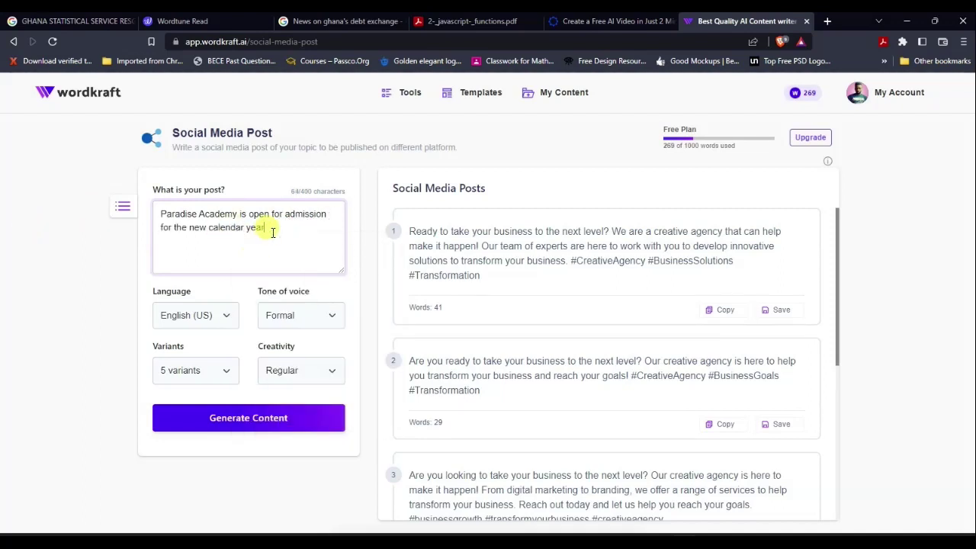
click(279, 414)
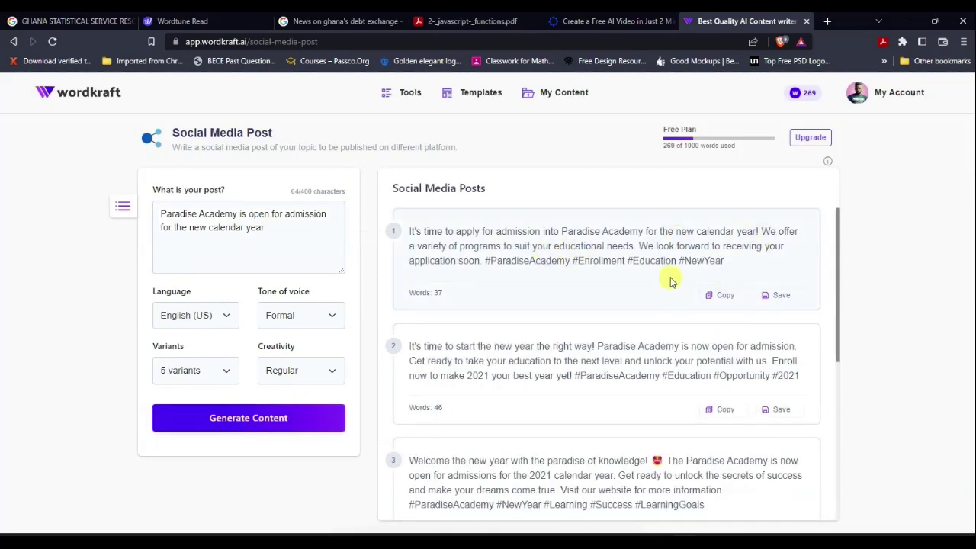
click(268, 223)
text(. We offer)
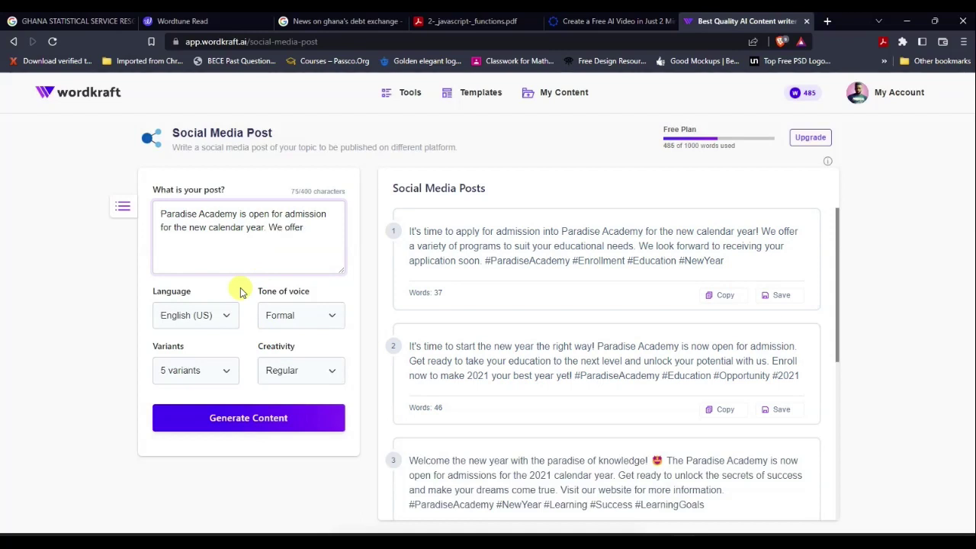
key(BackSpace)
key(BackSpace)
key(BackSpace)
key(BackSpace)
key(BackSpace)
key(BackSpace)
key(BackSpace)
key(BackSpace)
key(BackSpace)
text(subjects)
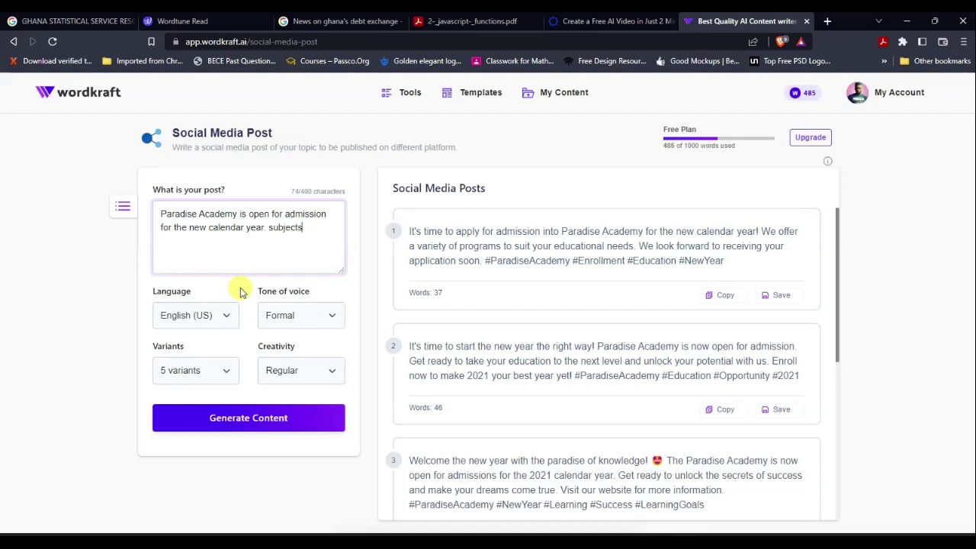
key(BackSpace)
key(BackSpace)
key(BackSpace)
key(BackSpace)
key(BackSpace)
key(BackSpace)
key(BackSpace)
key(BackSpace)
key(BackSpace)
key(BackSpace)
Reword the post topic to "Paradise Academy is open for admission. children of 2years and above." and generate the posts
key(BackSpace)
key(BackSpace)
key(BackSpace)
key(BackSpace)
key(BackSpace)
key(BackSpace)
key(BackSpace)
key(BackSpace)
key(BackSpace)
key(BackSpace)
key(BackSpace)
key(BackSpace)
key(BackSpace)
key(BackSpace)
key(BackSpace)
key(BackSpace)
key(BackSpace)
key(BackSpace)
key(BackSpace)
text(. child)
text(ren of 2years and )
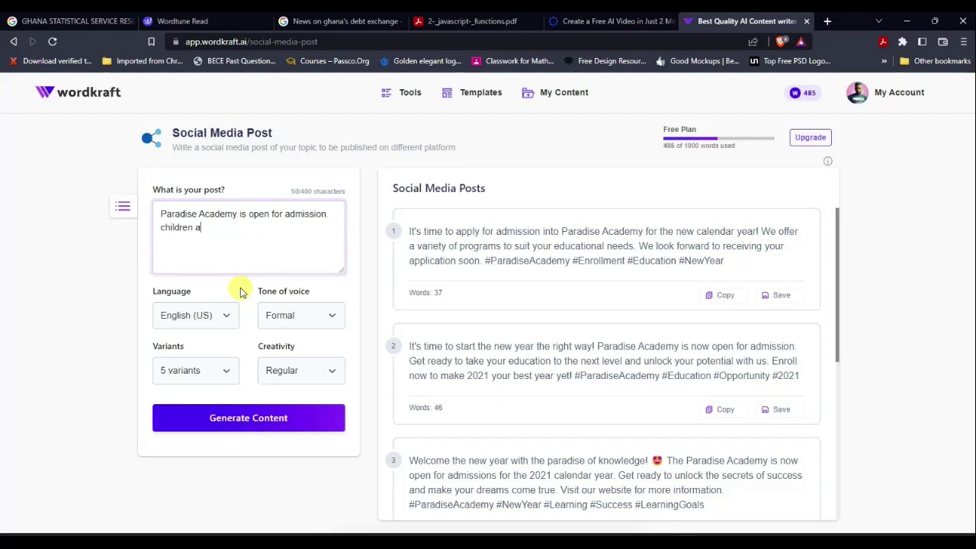
text(above.)
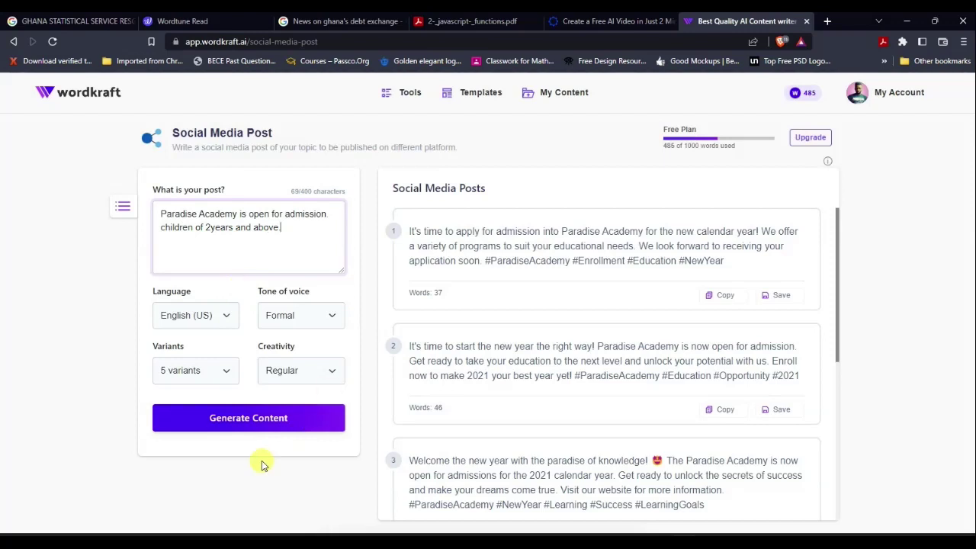
click(268, 421)
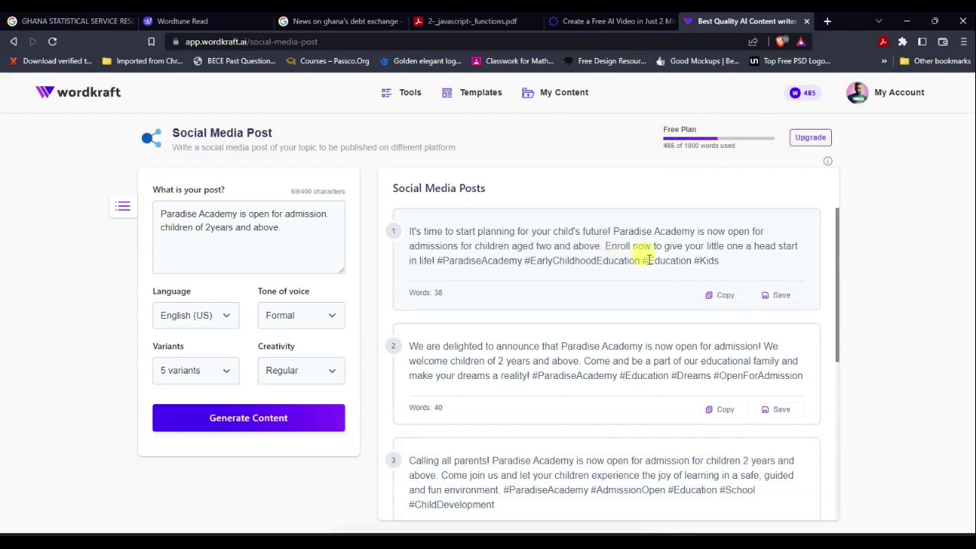
scroll(762, 260, down, 2)
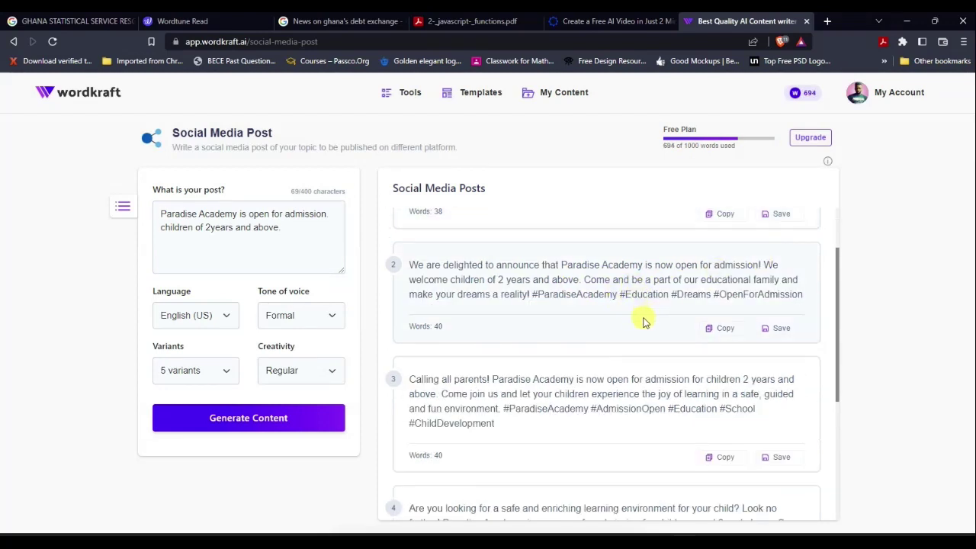
scroll(644, 320, down, 1)
scroll(644, 320, up, 3)
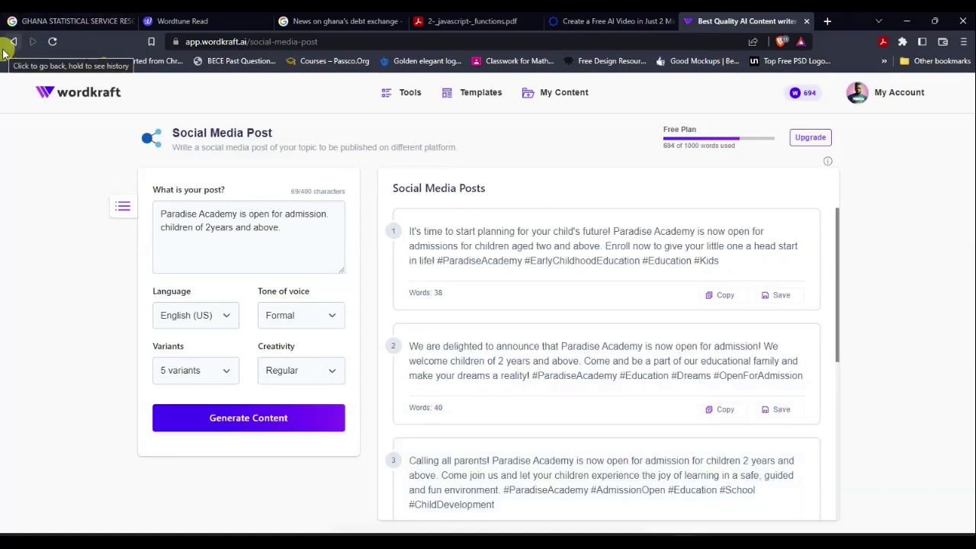
Return to the tools catalogue and open the Article Writer tool from the Most Popular section
click(12, 43)
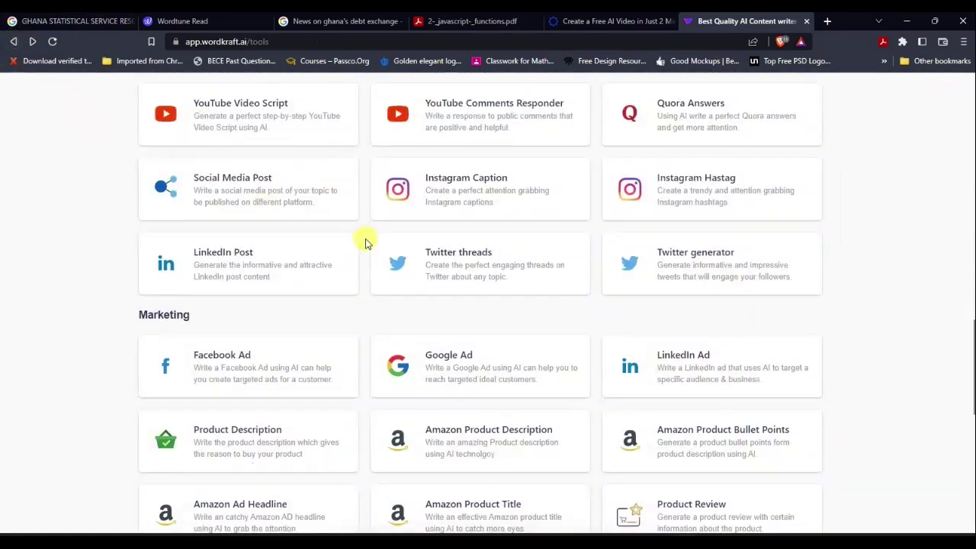
scroll(365, 242, up, 20)
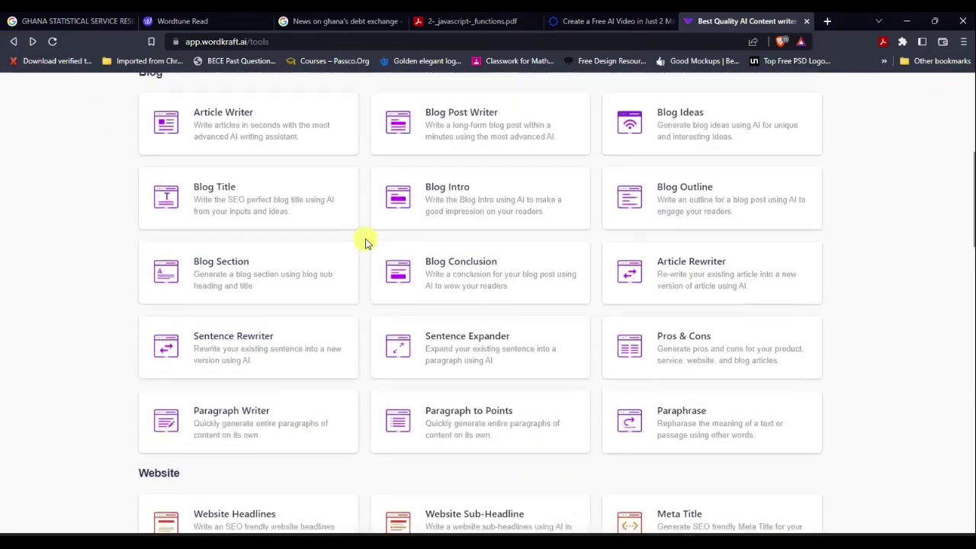
scroll(365, 242, up, 2)
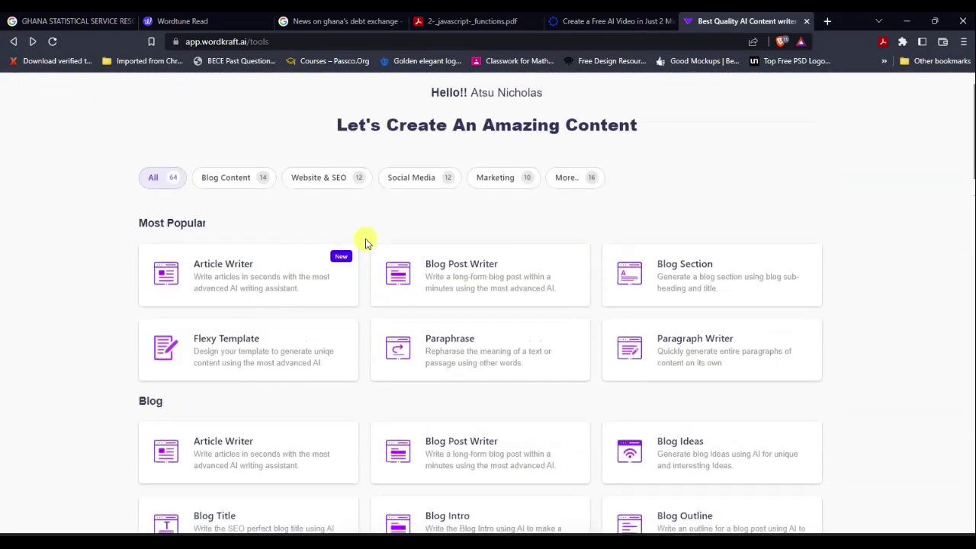
click(279, 286)
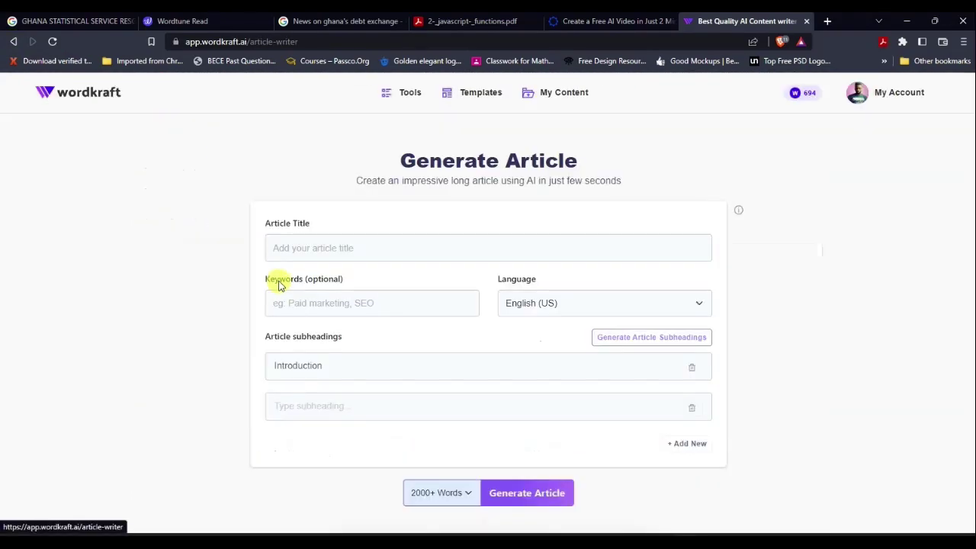
Enter the article title "How to begin your journey in IT" and the keywords "Technology, coding, Designing"
click(319, 250)
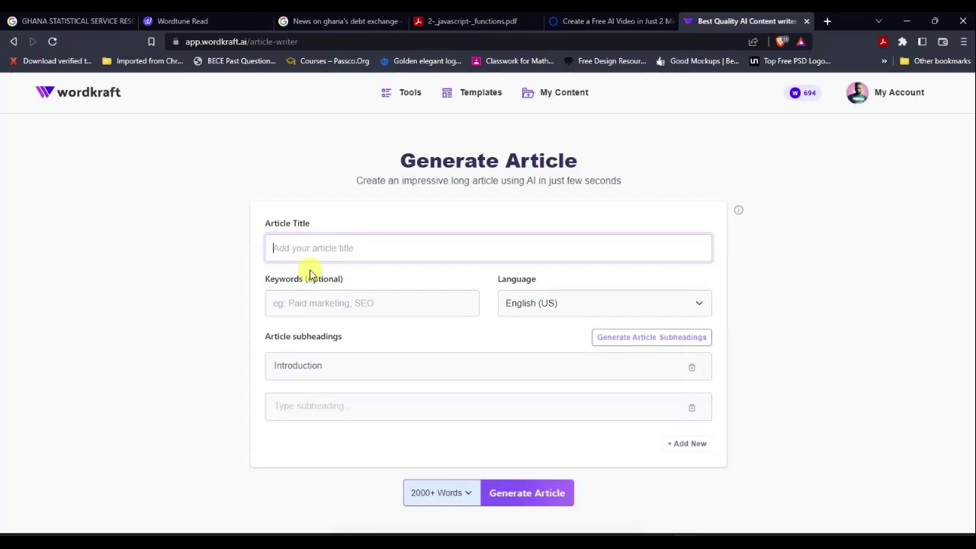
text(How to begin y)
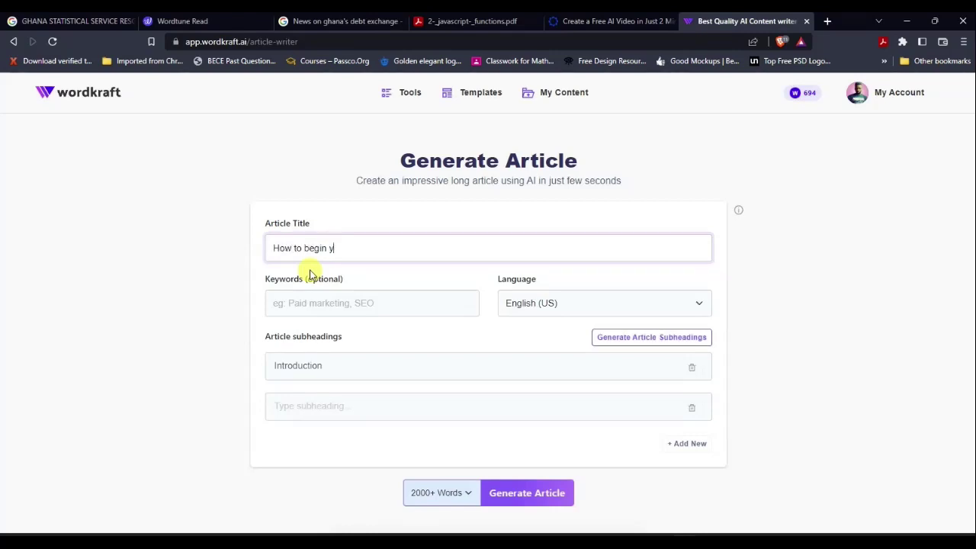
text(uour journey in IT)
click(312, 304)
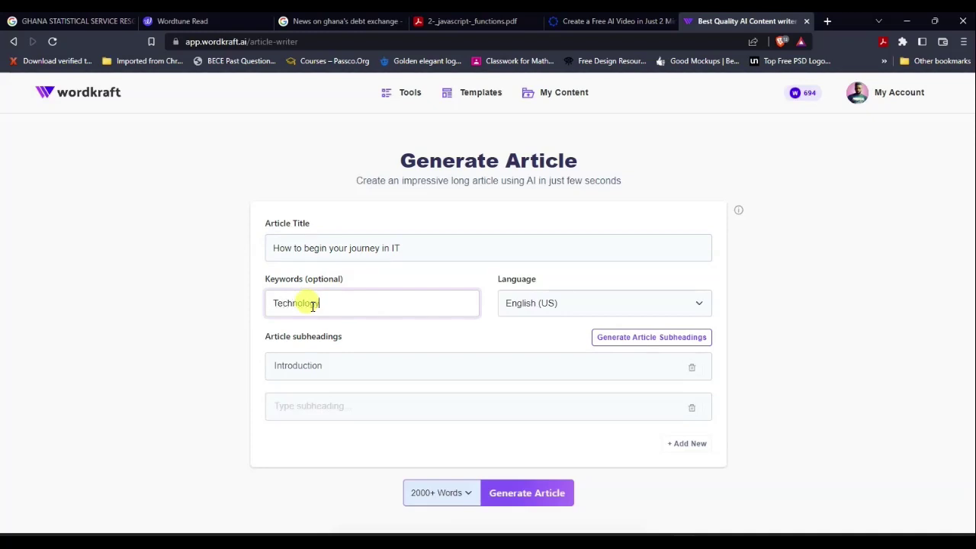
text(Technology, coding,)
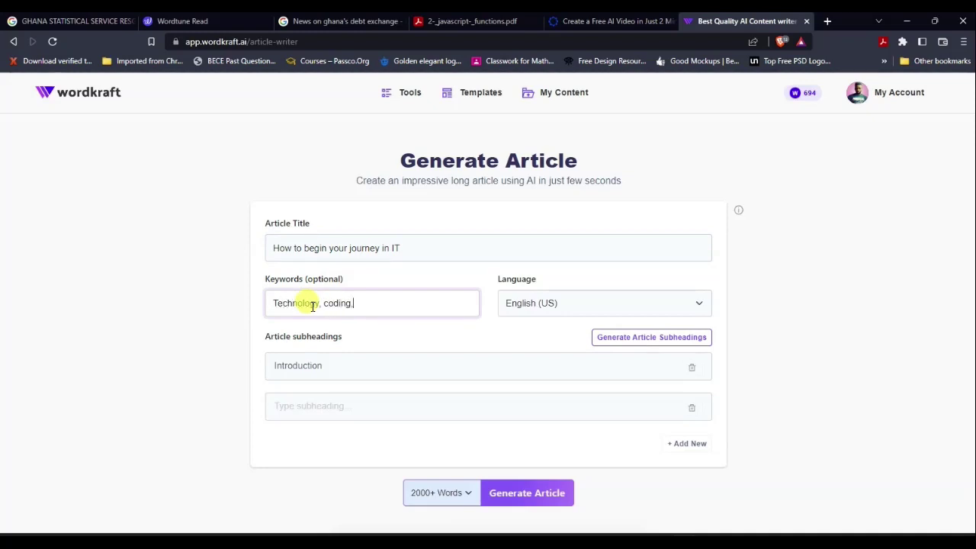
text( Designing)
Try to generate the article subheadings automatically and decline the account upgrade
click(361, 365)
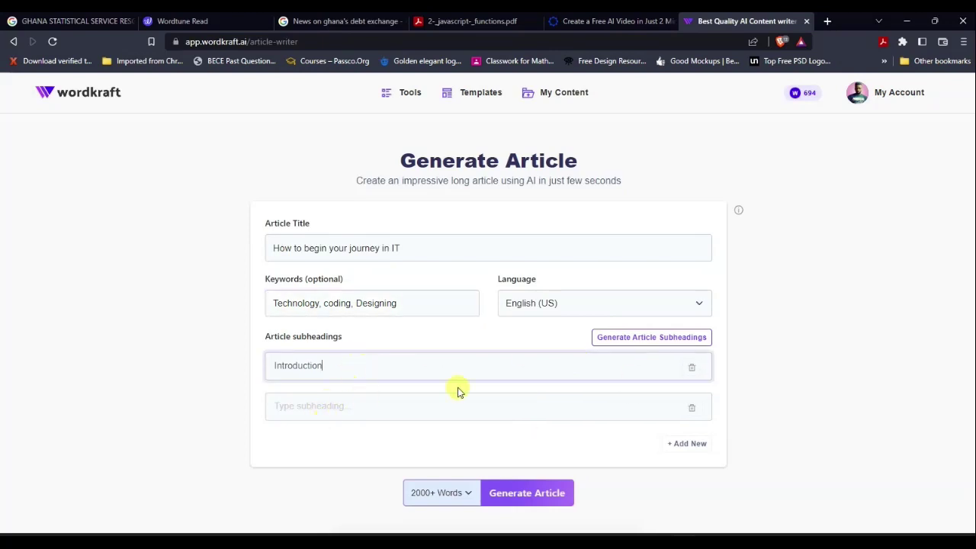
click(650, 338)
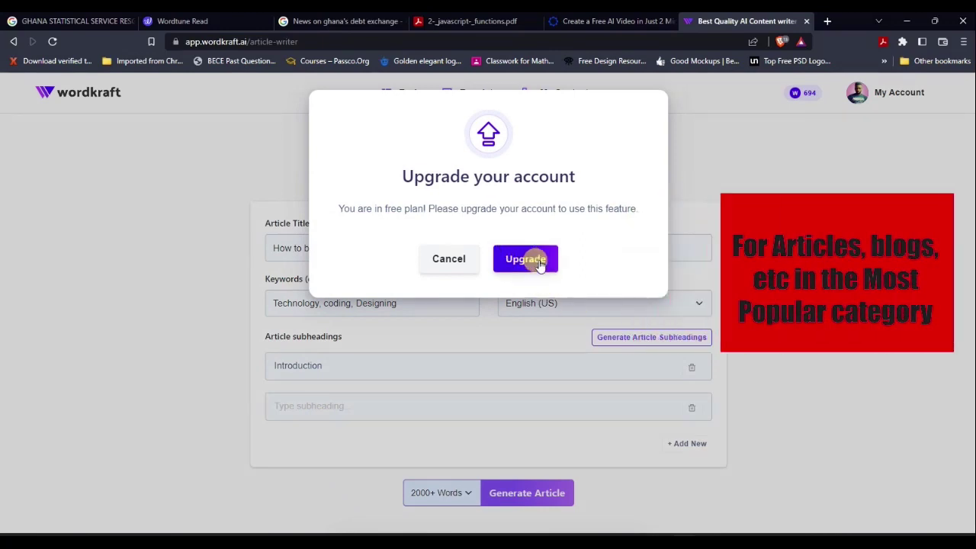
click(451, 258)
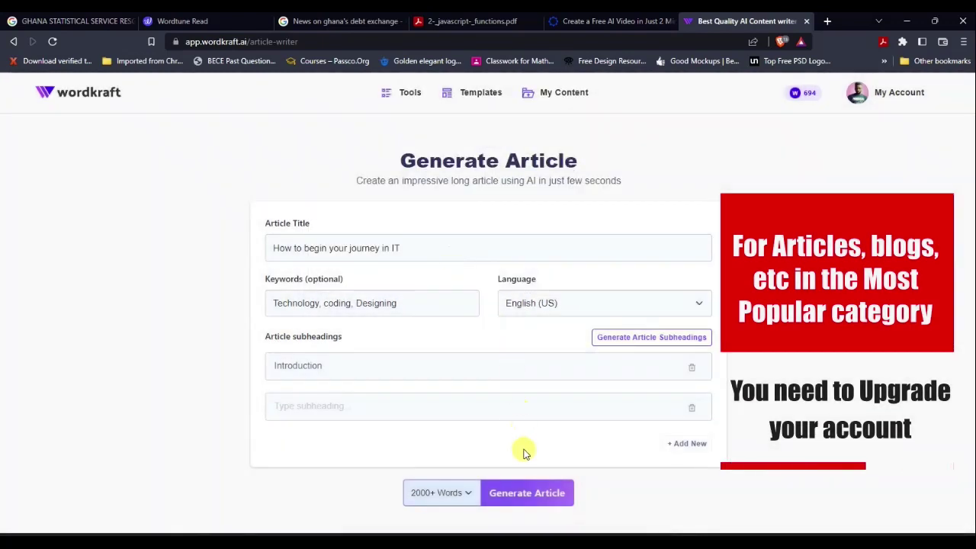
Set the article length to 1000+ Words
click(460, 494)
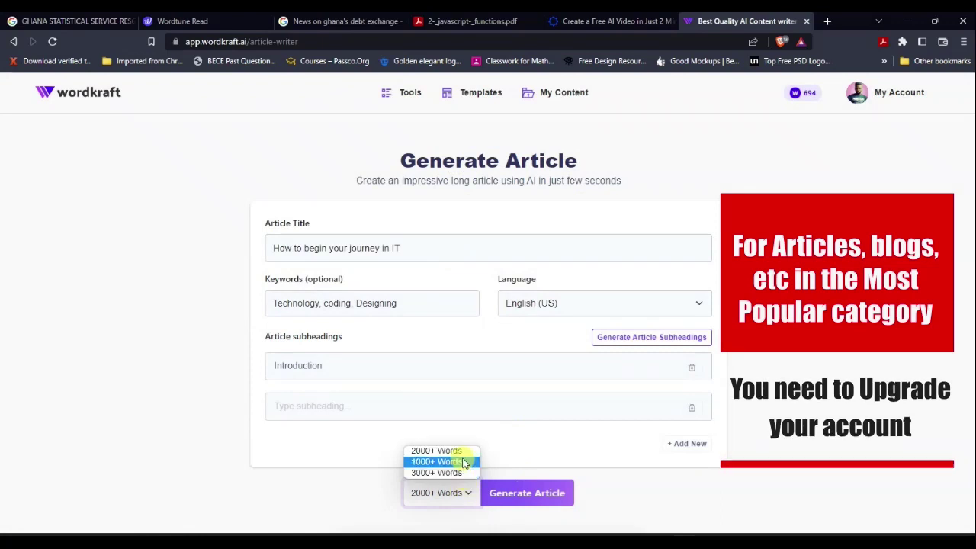
click(446, 461)
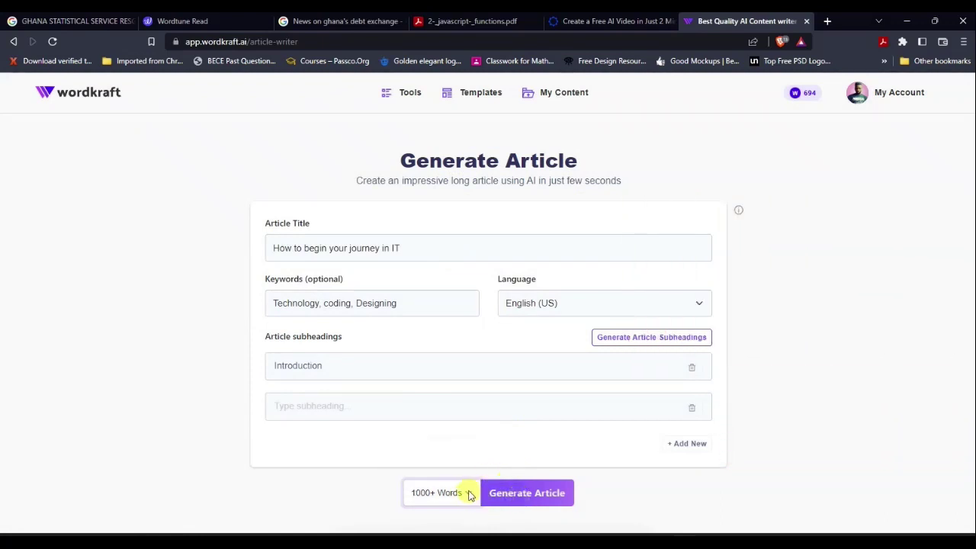
click(469, 495)
click(670, 406)
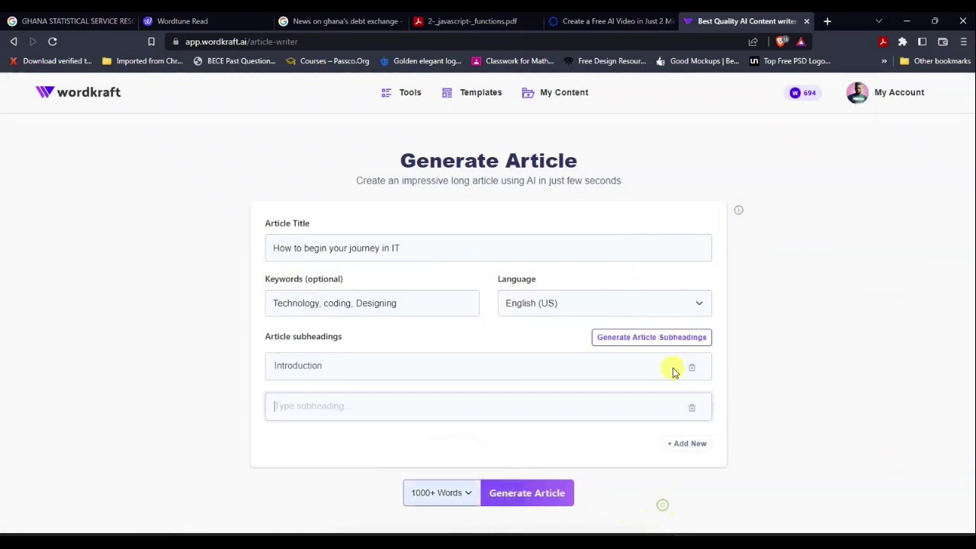